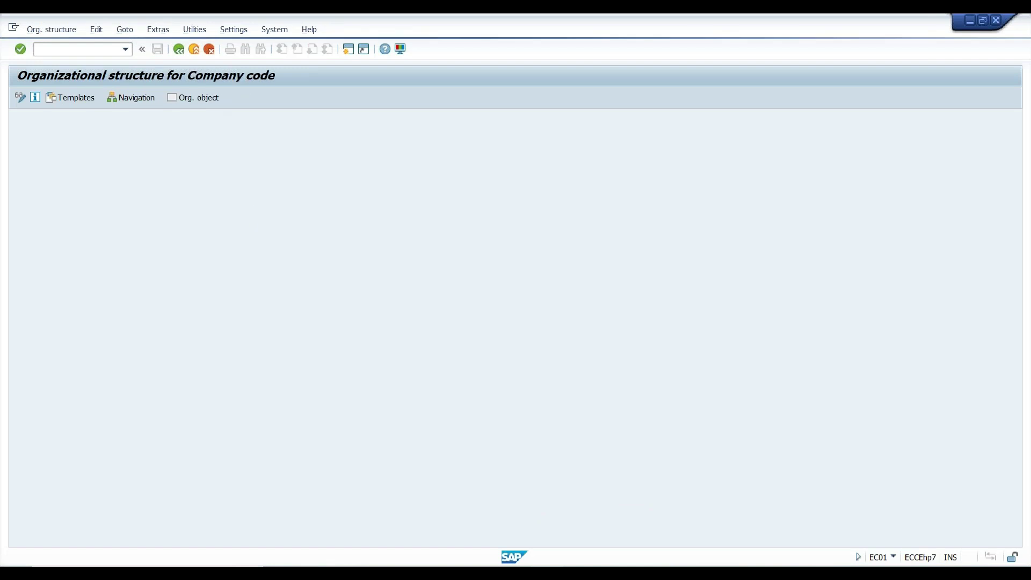
Find company code M000 in the company code object list and open its navigation structure.
key(Return)
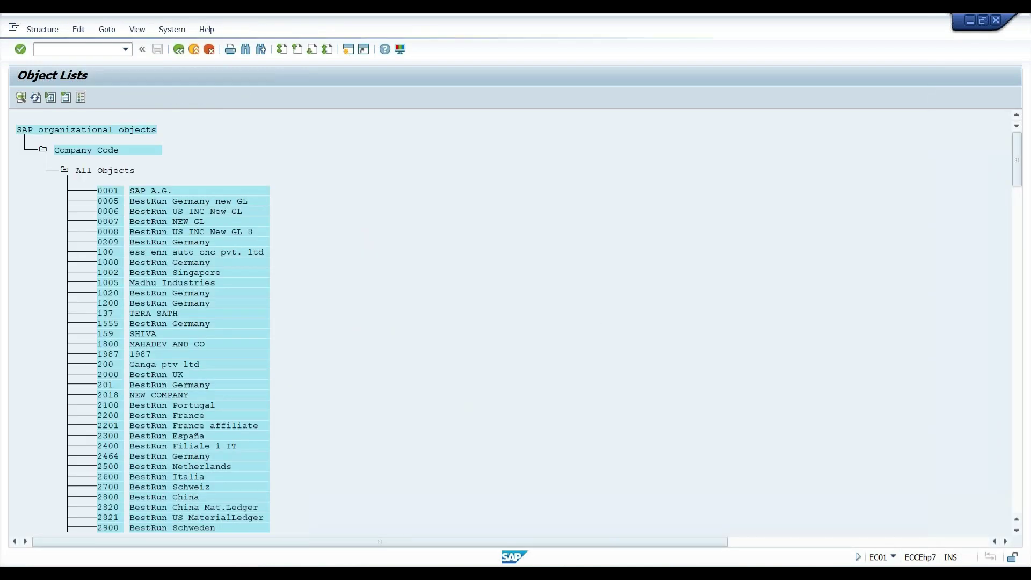
key(ctrl+f)
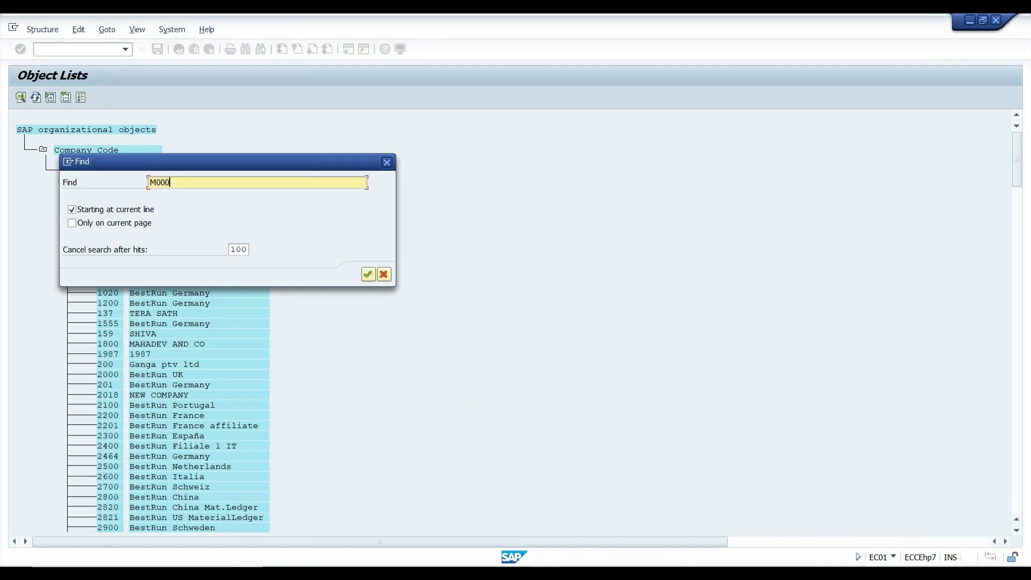
drag(233, 184, 52, 184)
click(368, 275)
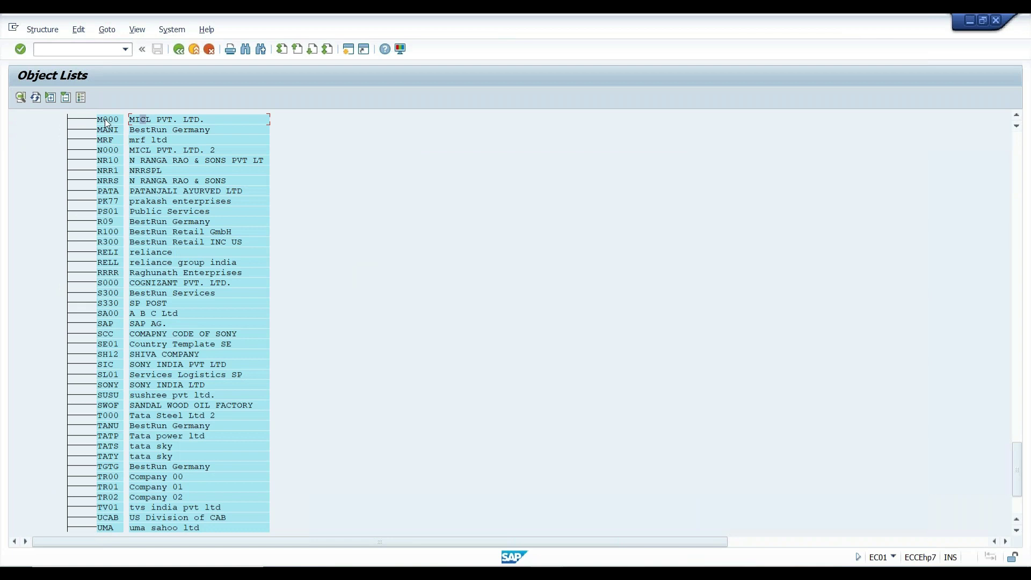
double_click(105, 118)
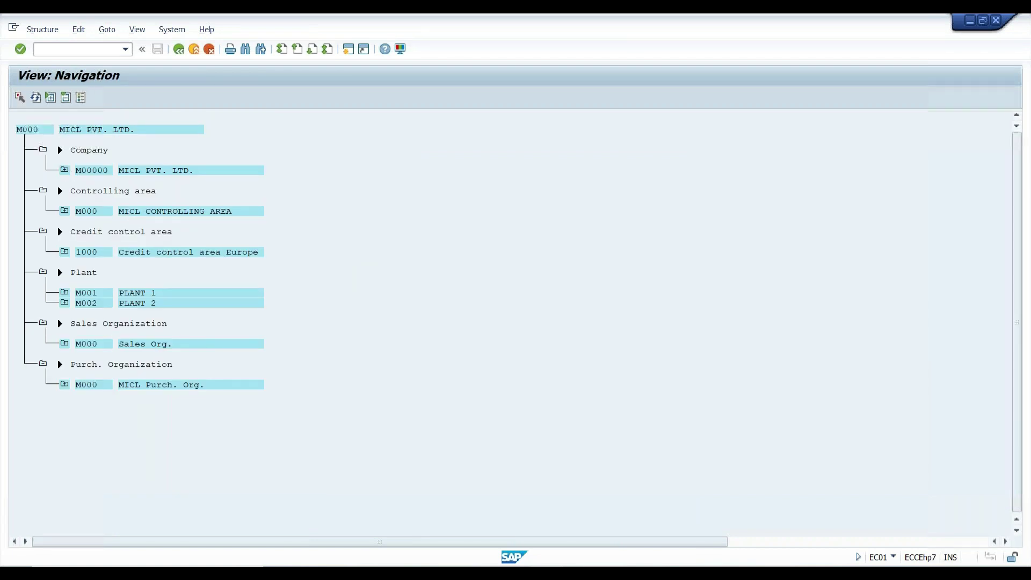
Expand company M00000 and its company code N000 to examine the organizational units assigned to them.
click(67, 172)
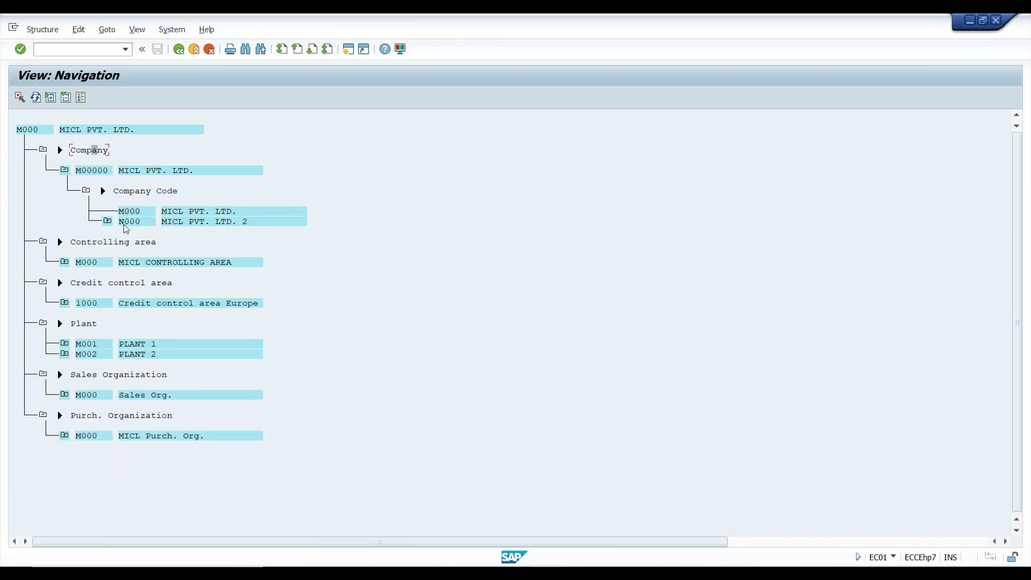
click(93, 171)
click(107, 222)
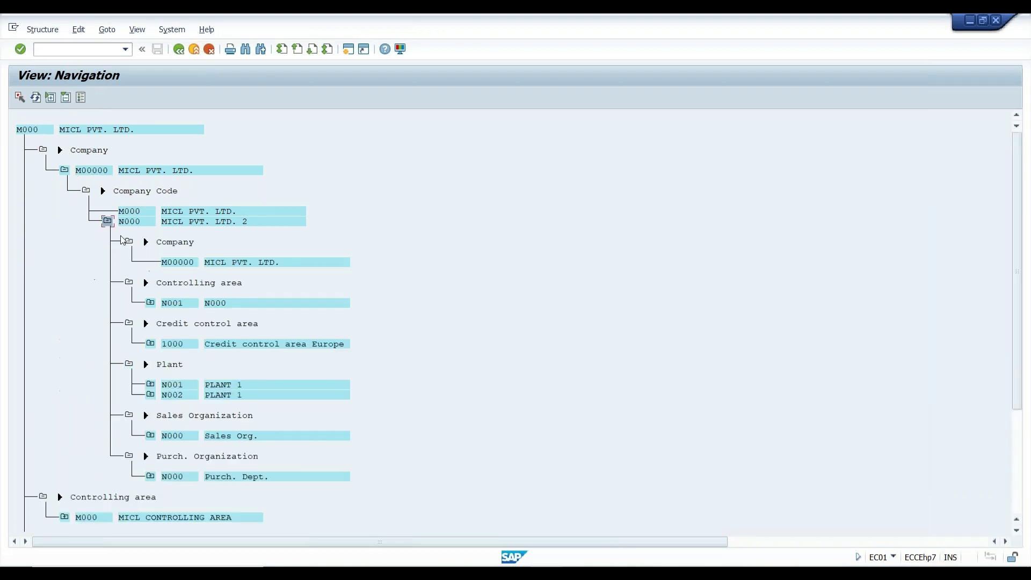
click(191, 284)
Expand plant N001 under company code N000 and its distribution chain M000M0.
click(151, 384)
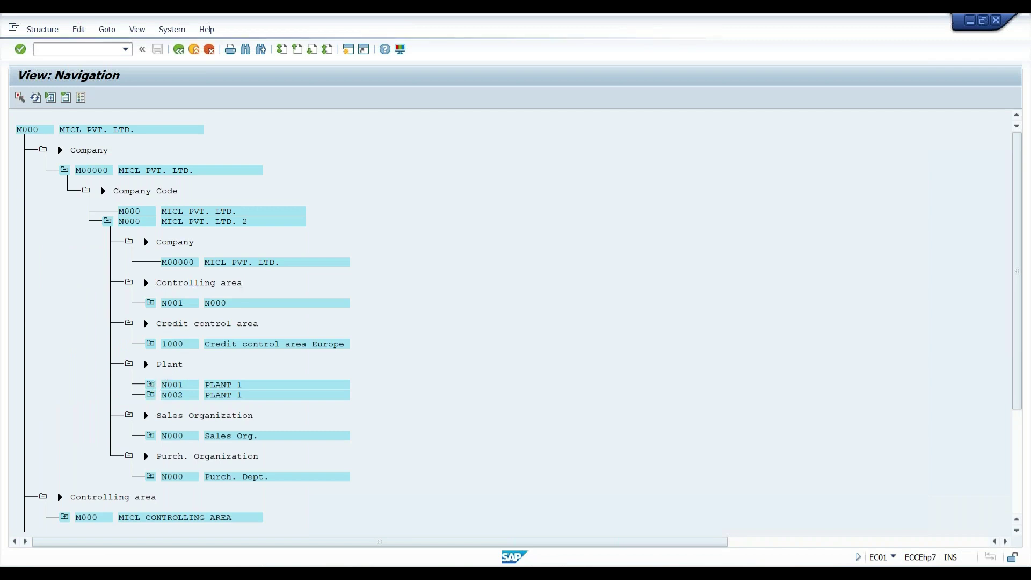
drag(1013, 293, 1014, 381)
click(180, 212)
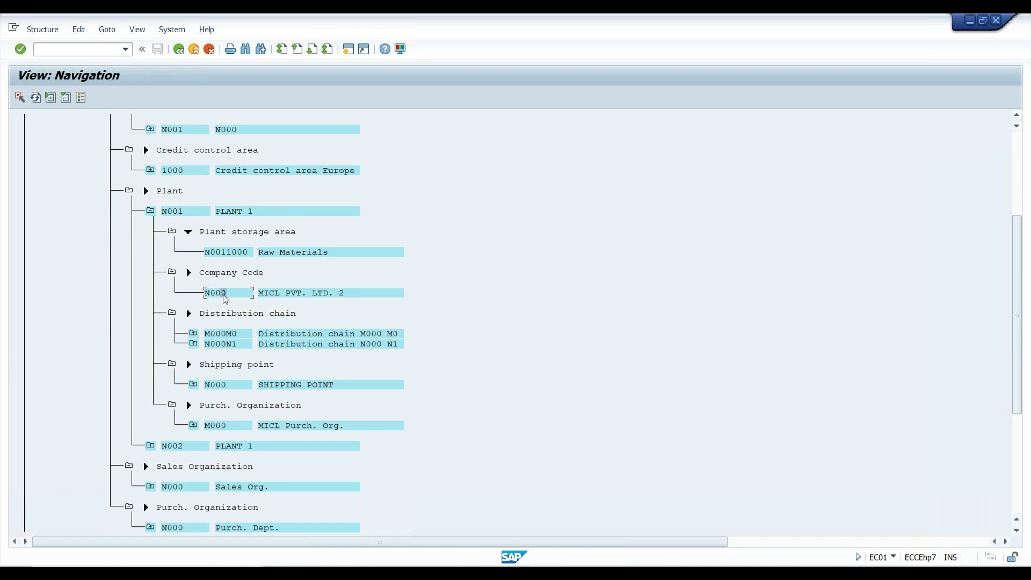
click(194, 335)
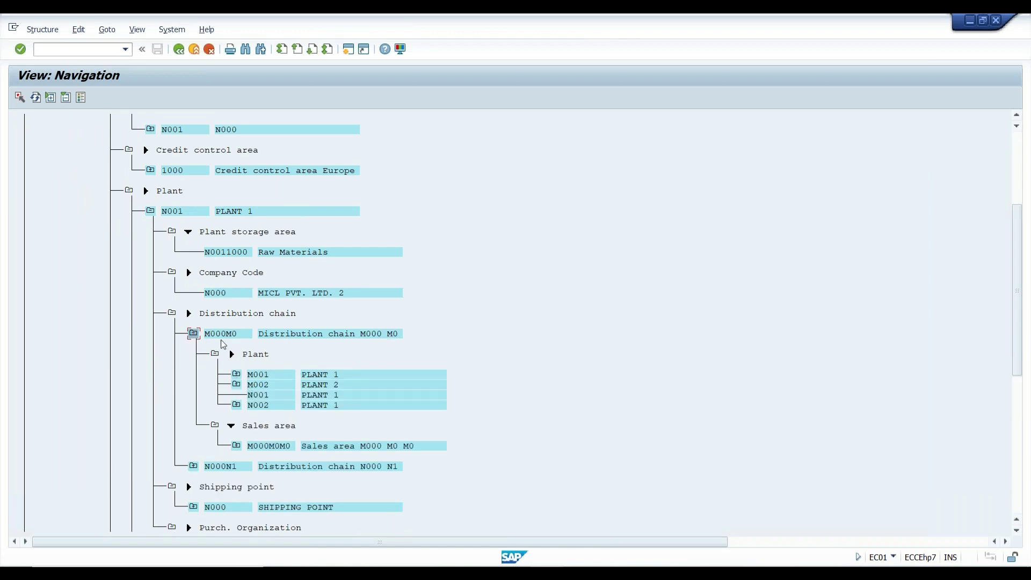
Expand plant M001 under distribution chain M000M0, including its Semi-FG storage area and distribution chain N000N1.
click(236, 374)
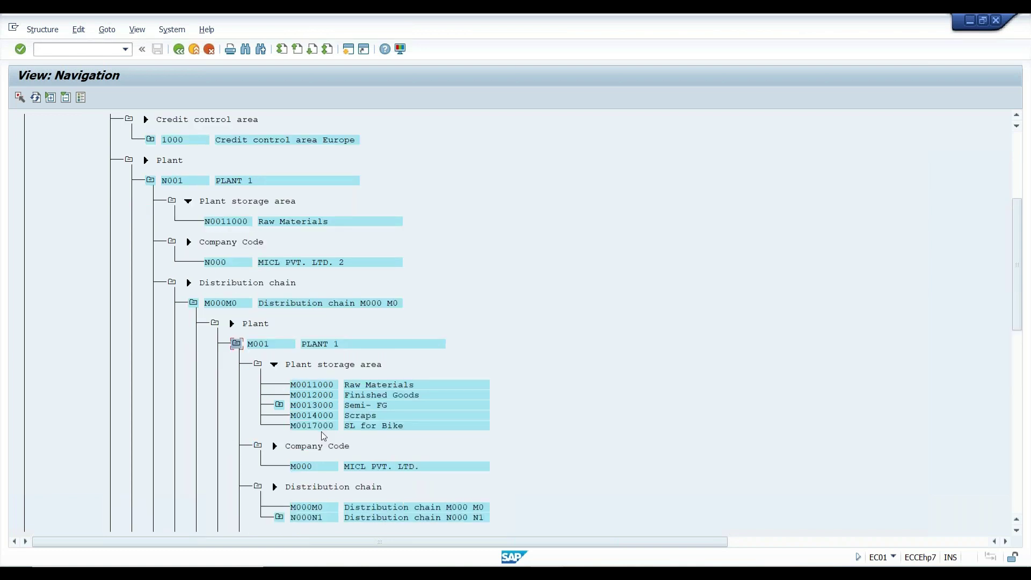
drag(1019, 327, 1019, 365)
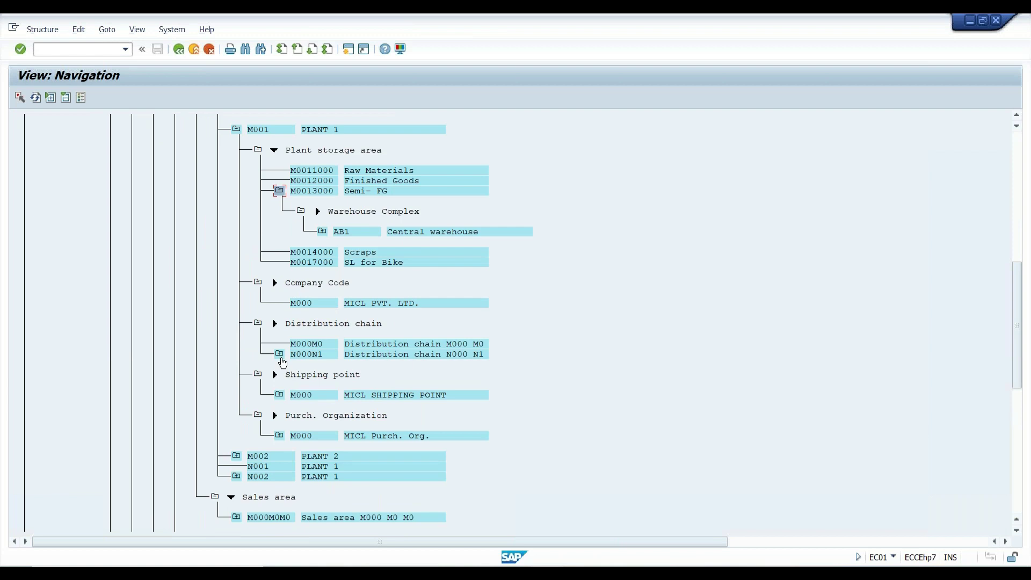
click(279, 355)
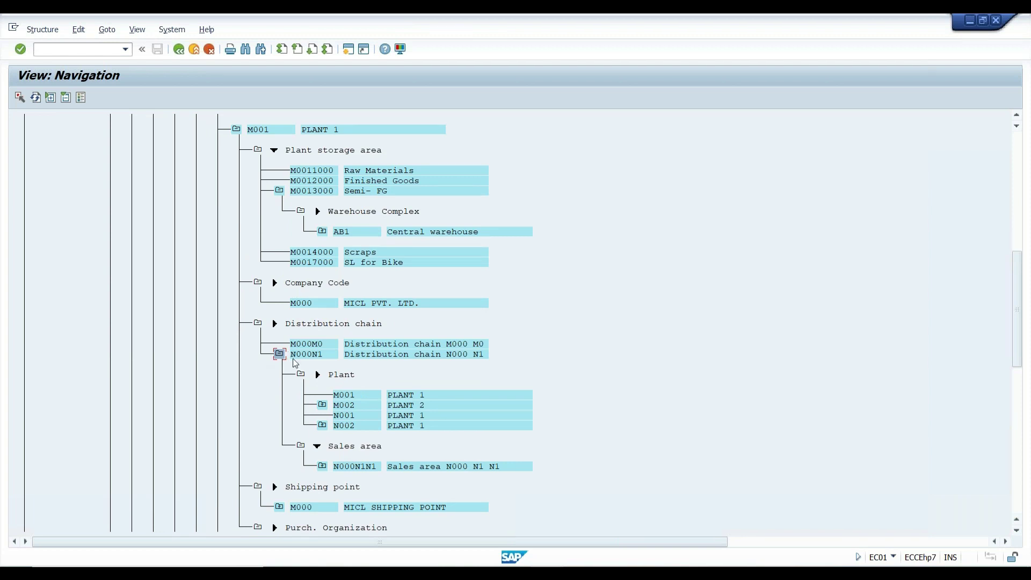
Expand shipping point M000 of plant M001 and plant M002 beneath it.
drag(1016, 343, 1014, 406)
click(313, 263)
click(279, 282)
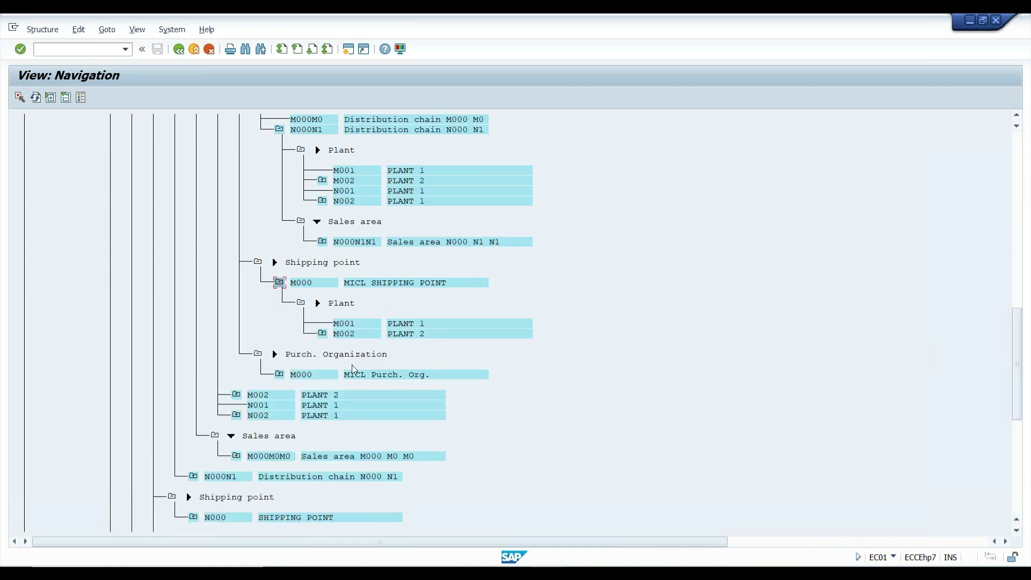
click(322, 333)
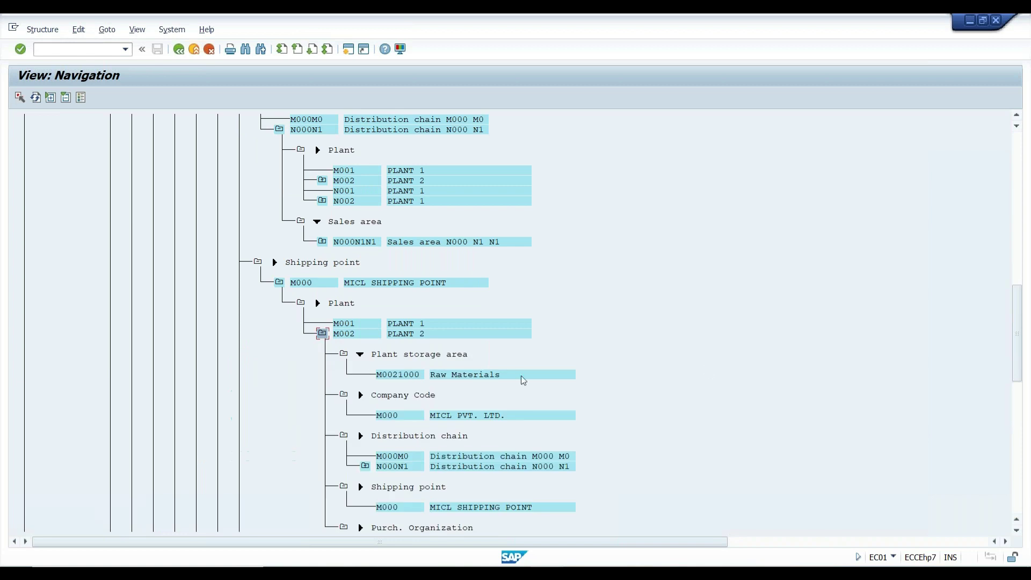
Expand purchasing organization M000 under plant M002 and its plant N002 to examine the company code and plant assignments.
drag(1026, 337, 1025, 427)
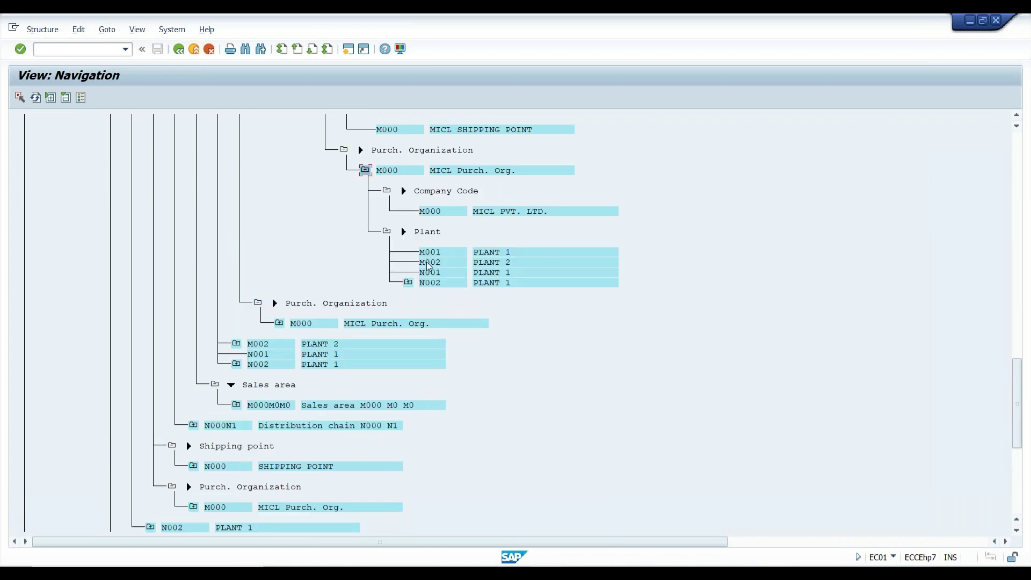
click(395, 150)
click(455, 192)
click(390, 152)
click(437, 233)
click(408, 282)
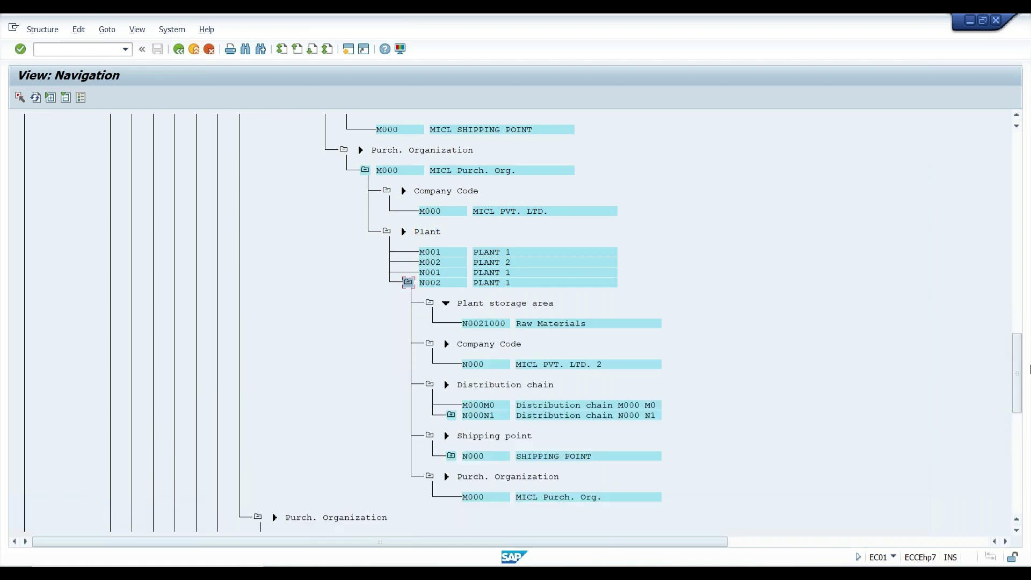
Expand shipping point N000 under plant N002 to examine its assigned plants.
drag(1016, 372, 1017, 464)
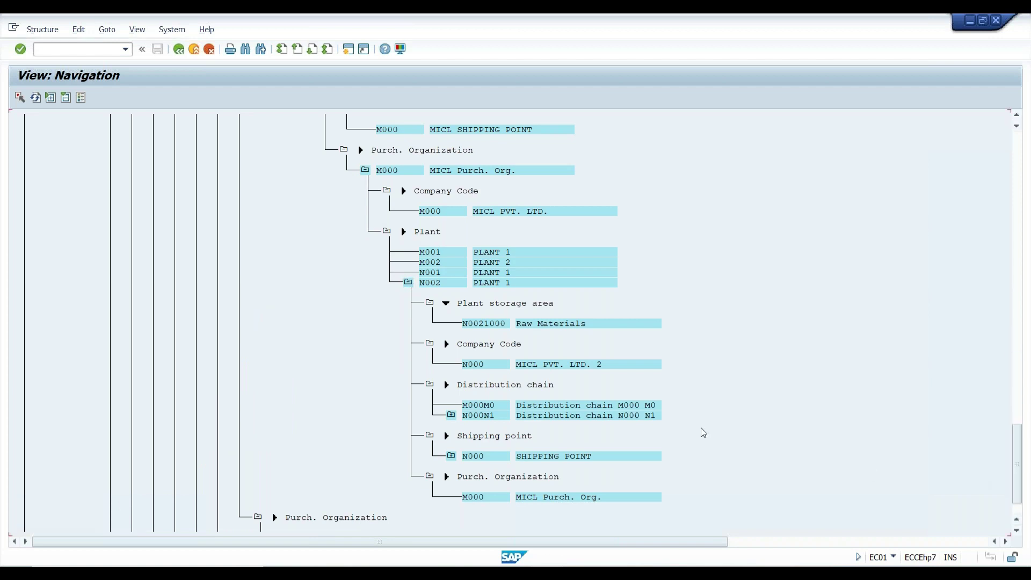
scroll(703, 432, down, 10)
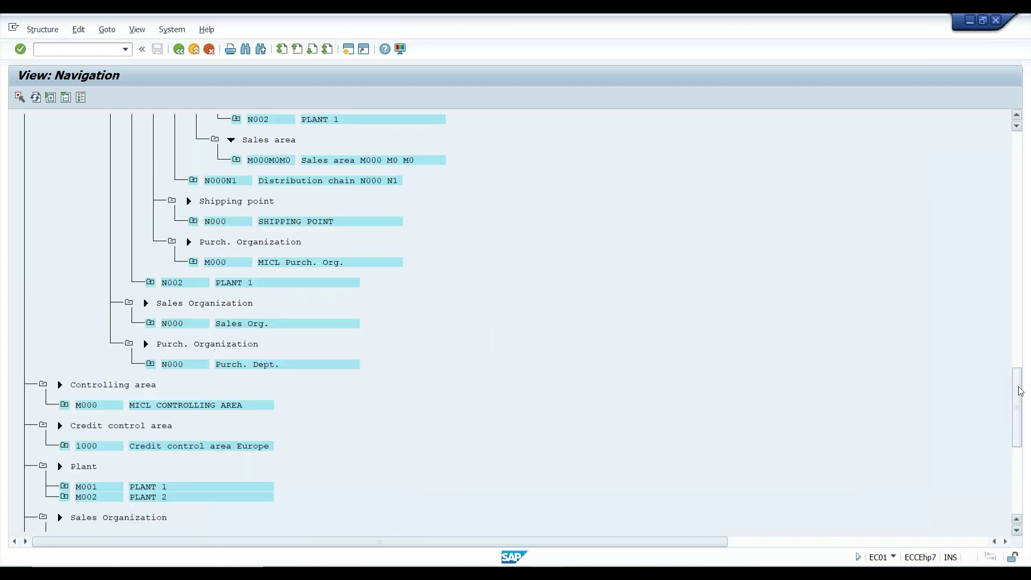
scroll(1020, 390, up, 9)
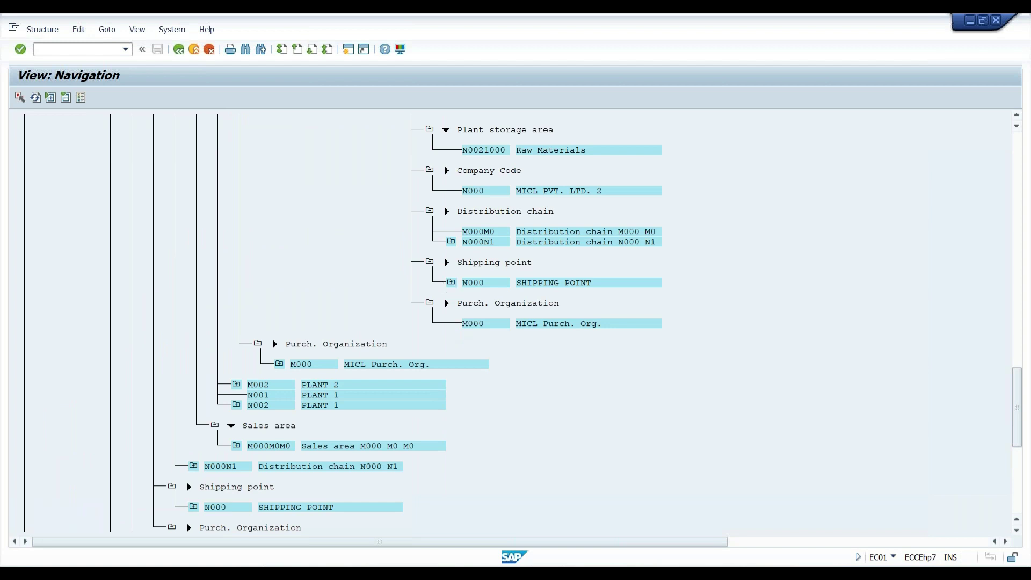
click(451, 282)
click(530, 334)
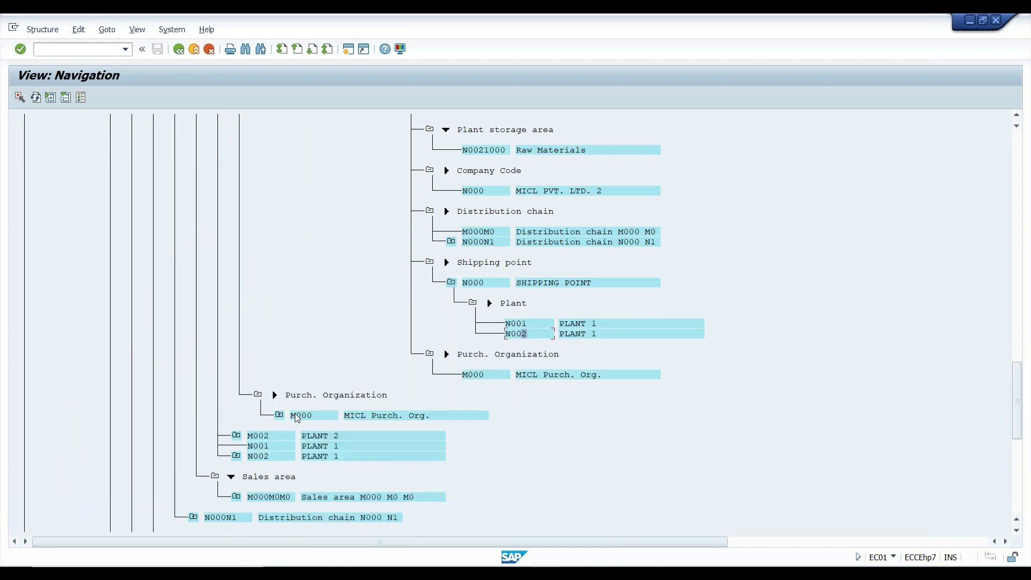
Expand purchasing organization M000 of plant M001, then plant N002 and sales area M000M0M0 under distribution chain M000M0.
click(279, 415)
drag(1023, 409, 1023, 482)
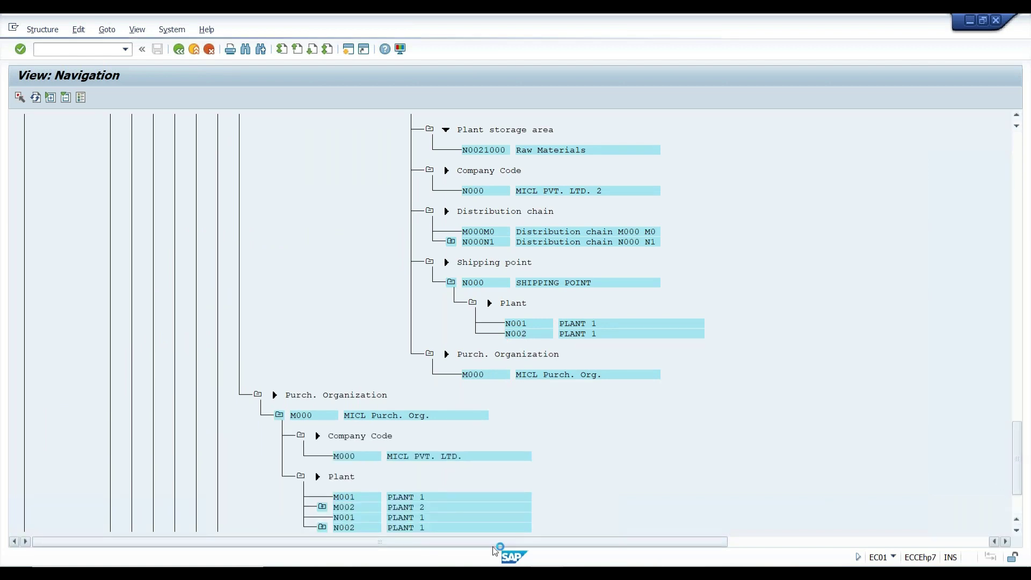
click(236, 170)
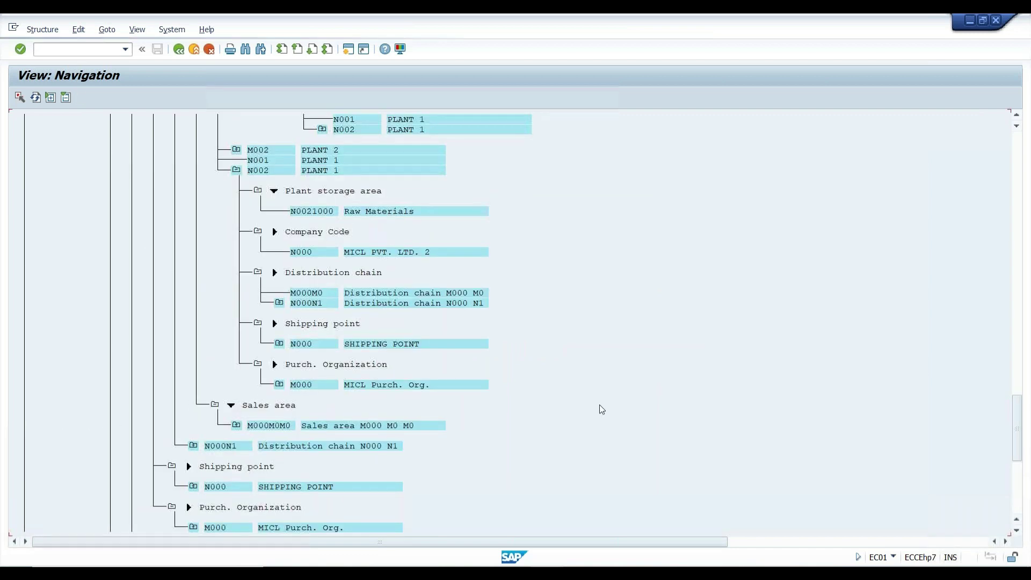
click(236, 426)
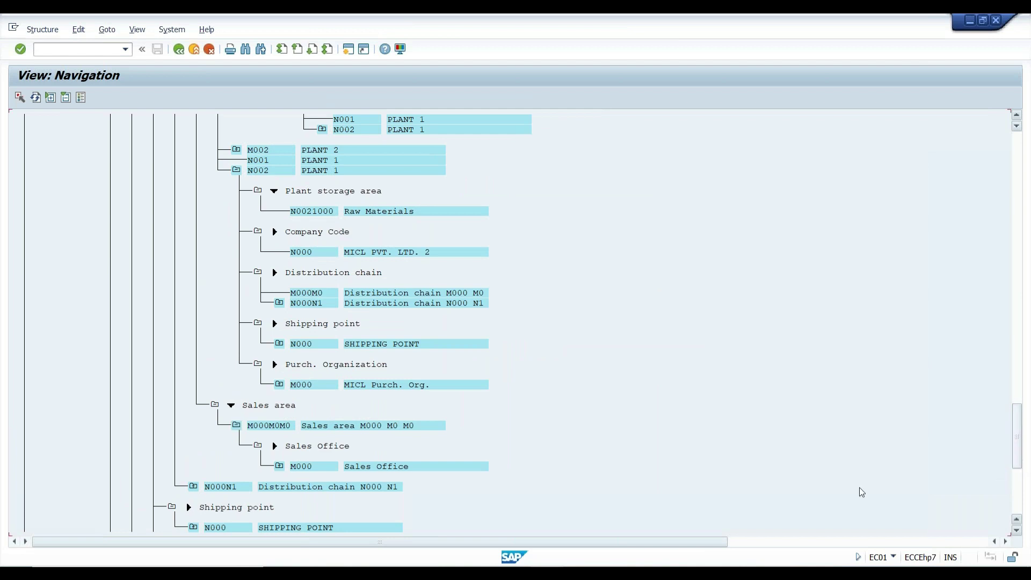
Expand sales office M000 with its sales group M00, and distribution chain N000N1 of plant N001.
scroll(805, 488, down, 3)
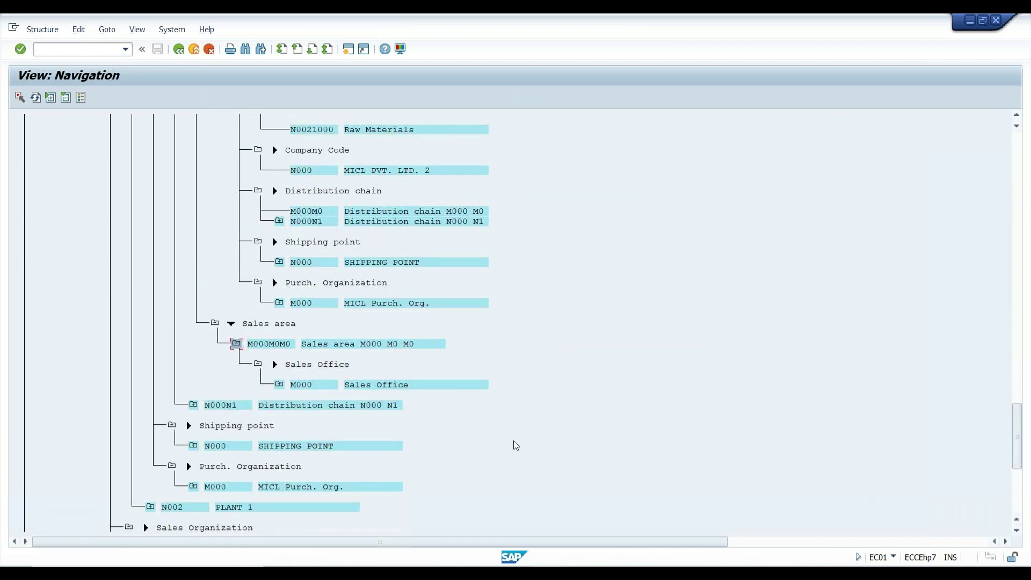
click(279, 385)
scroll(985, 523, down, 6)
click(323, 283)
click(192, 344)
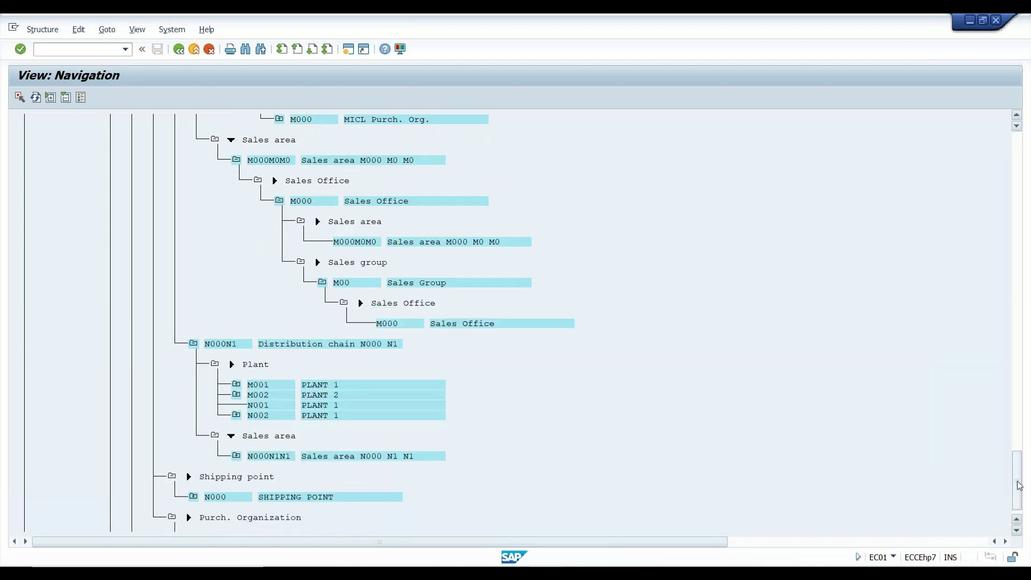
Expand controlling area M000 and plant M001 directly under company code M000 and review their assignments.
scroll(1018, 486, down, 5)
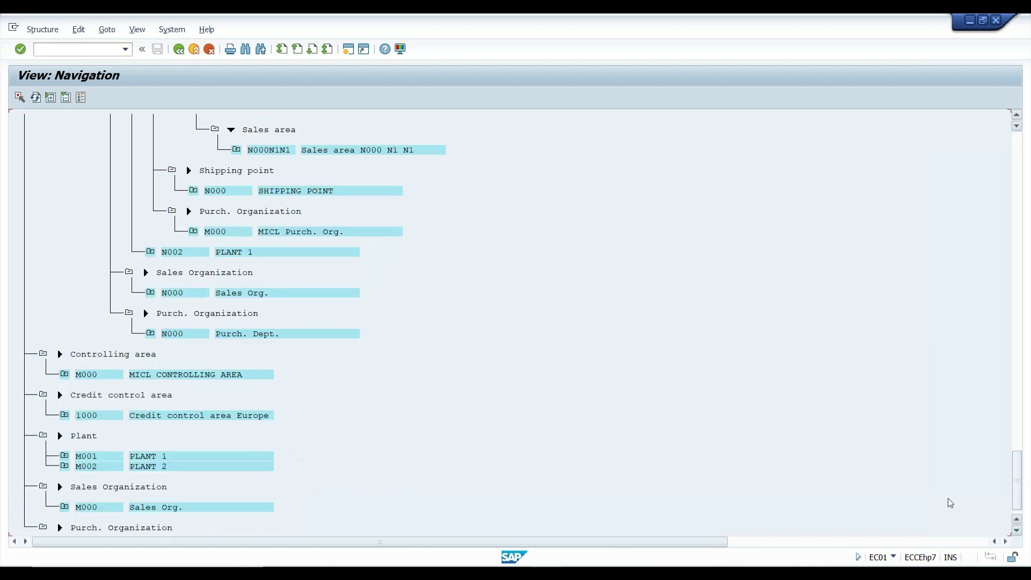
click(65, 376)
click(67, 496)
drag(1016, 461, 1017, 483)
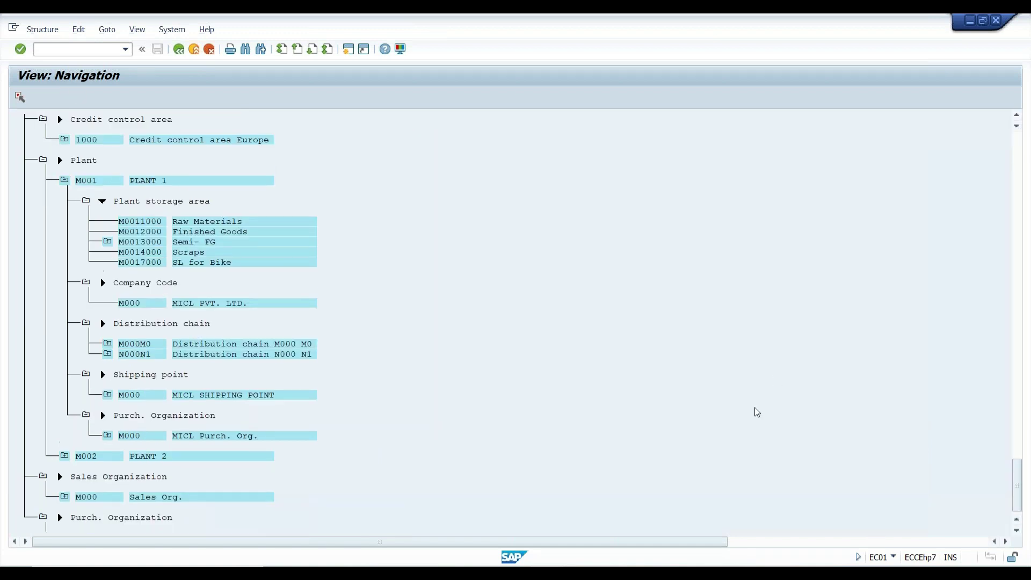
scroll(753, 409, up, 2)
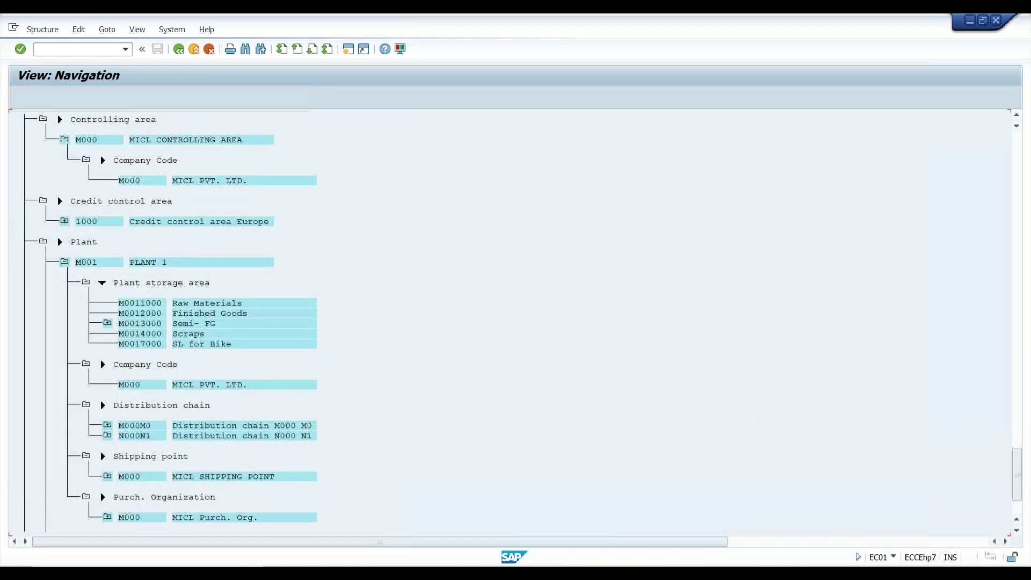
drag(1017, 468, 1019, 157)
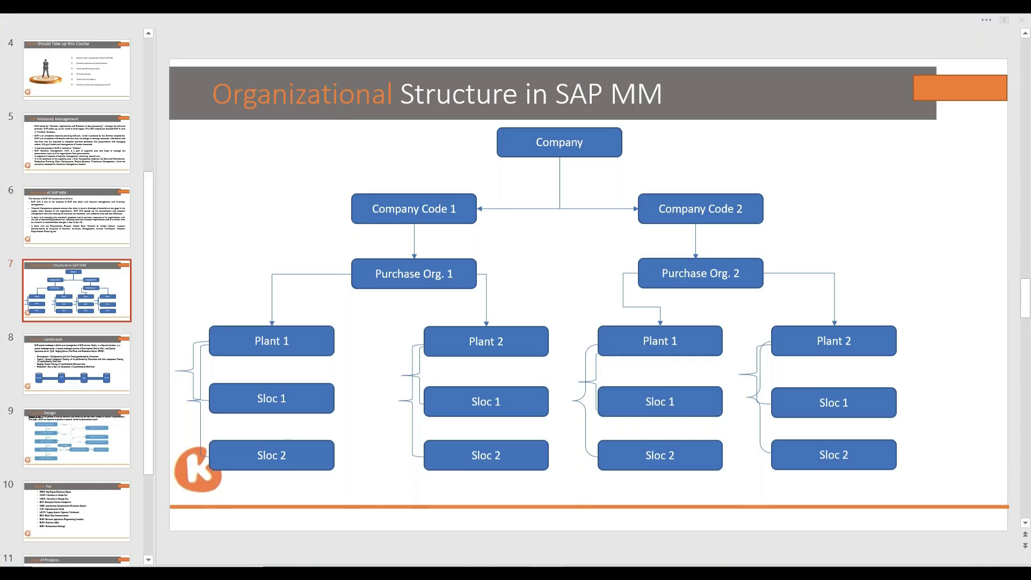
Switch to the PowerPoint presentation, glance at the System Landscape slide, and select slide 9.
scroll(455, 363, down, 1)
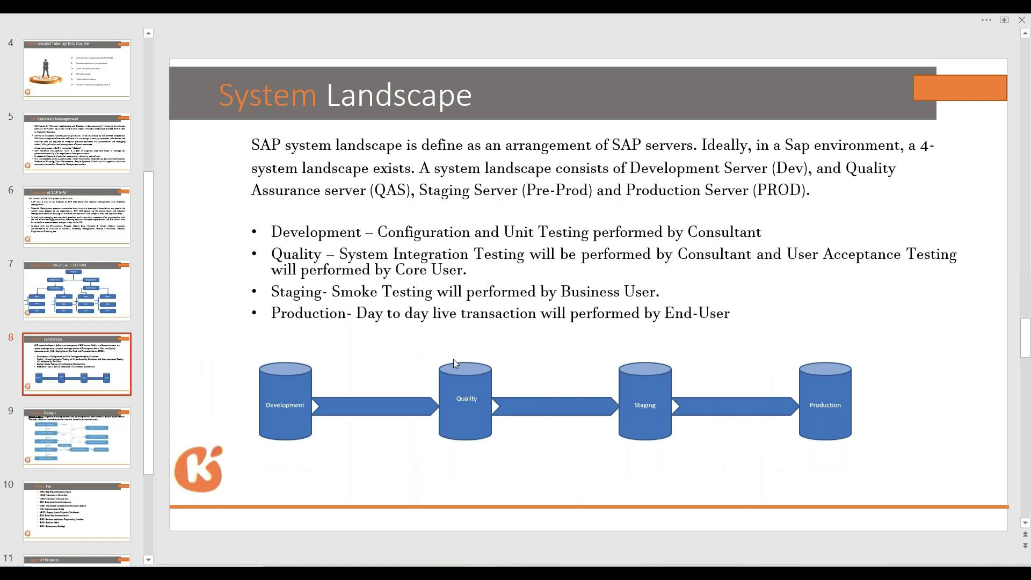
scroll(453, 358, up, 1)
click(97, 429)
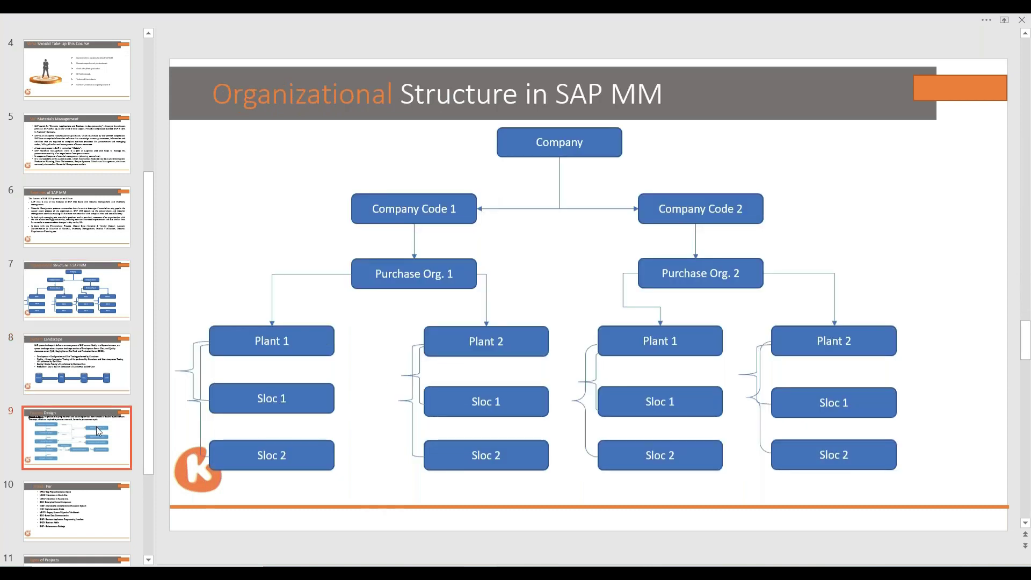
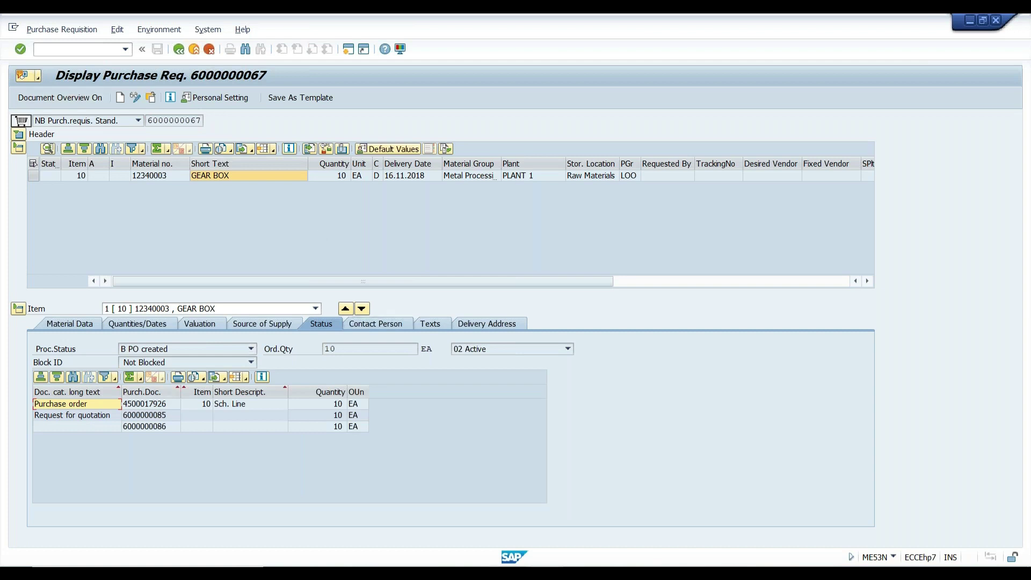
Glance at the Process Design slide in PowerPoint, return to SAP and run transaction ME23N to display the gear box purchase order.
key(alt+Tab)
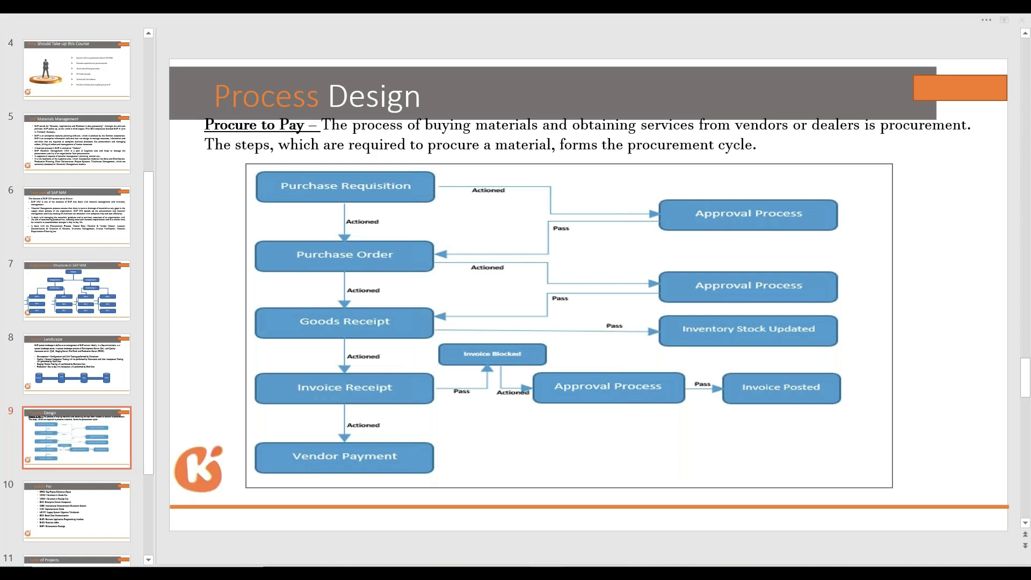
mouse_move(546, 574)
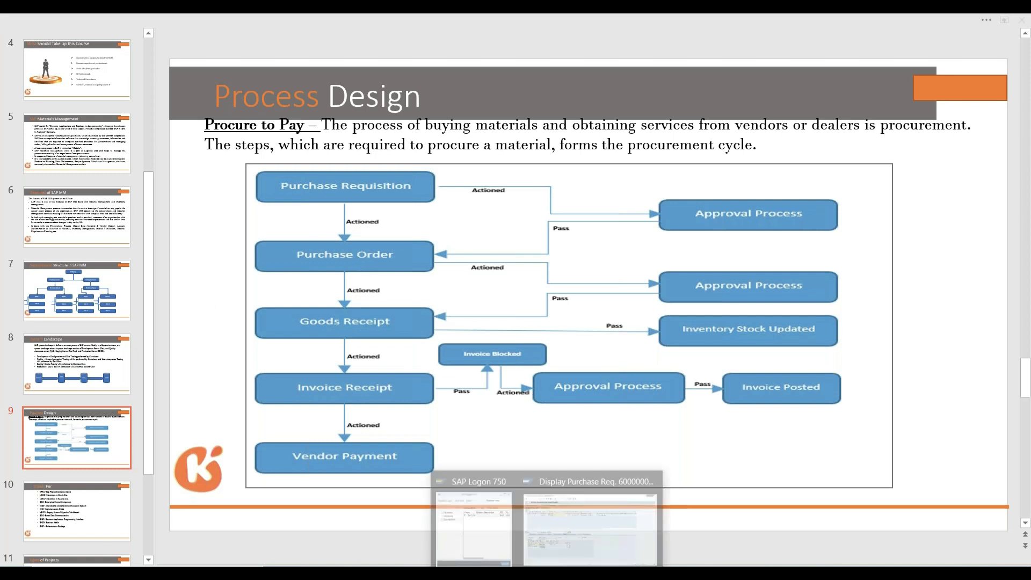
click(578, 544)
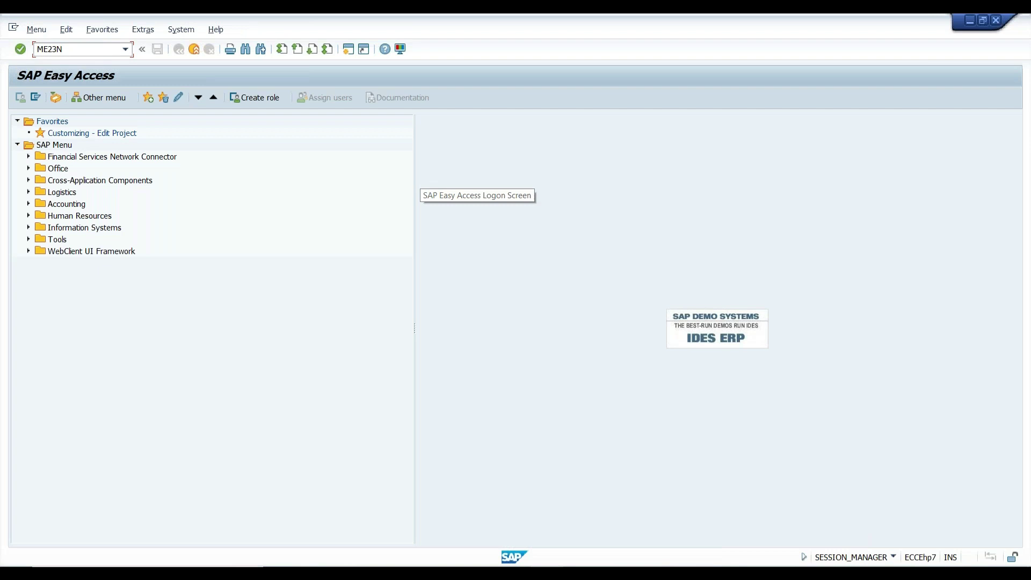
key(Return)
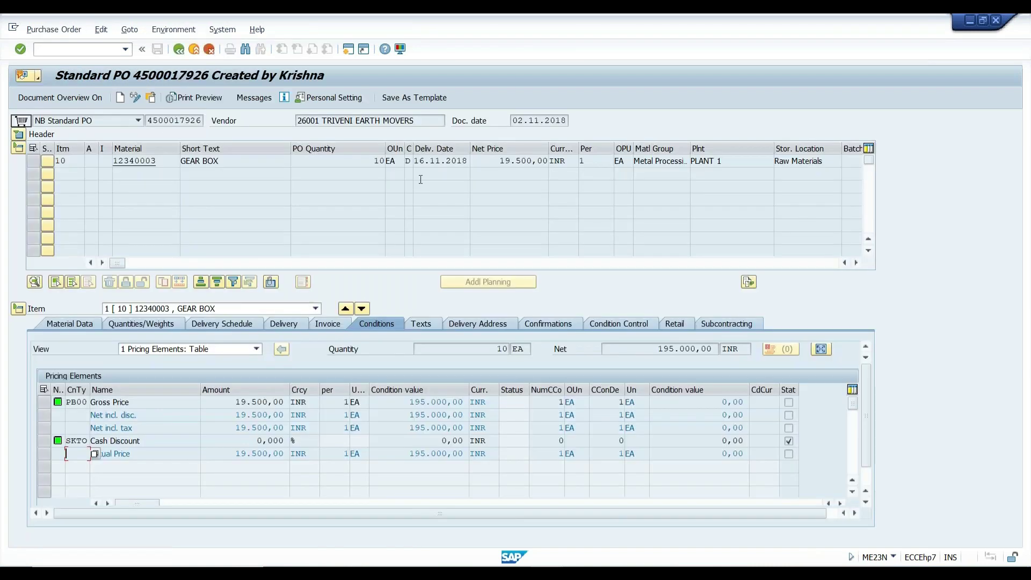
Compare the purchase order linked in the requisition's status with the Purchase Req. reference in the order's item overview.
key(alt+Tab)
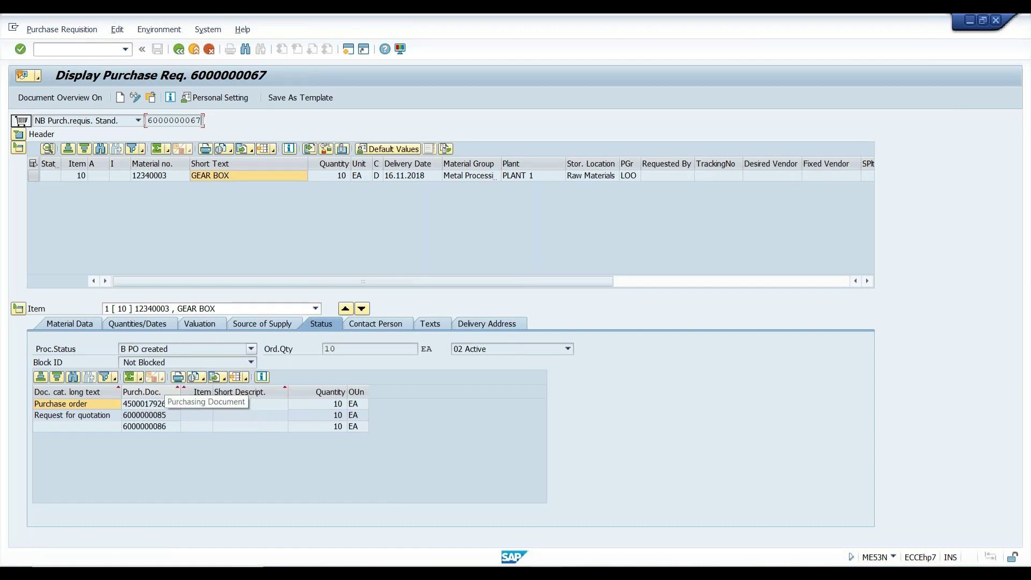
double_click(143, 403)
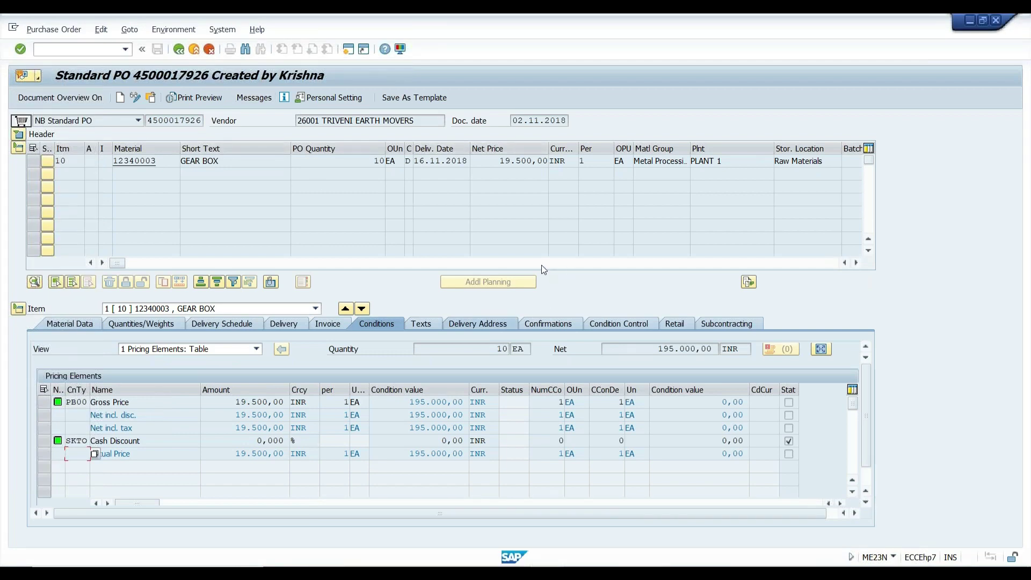
click(861, 267)
click(861, 267)
click(861, 267)
click(860, 267)
click(861, 267)
click(861, 268)
click(861, 267)
click(861, 267)
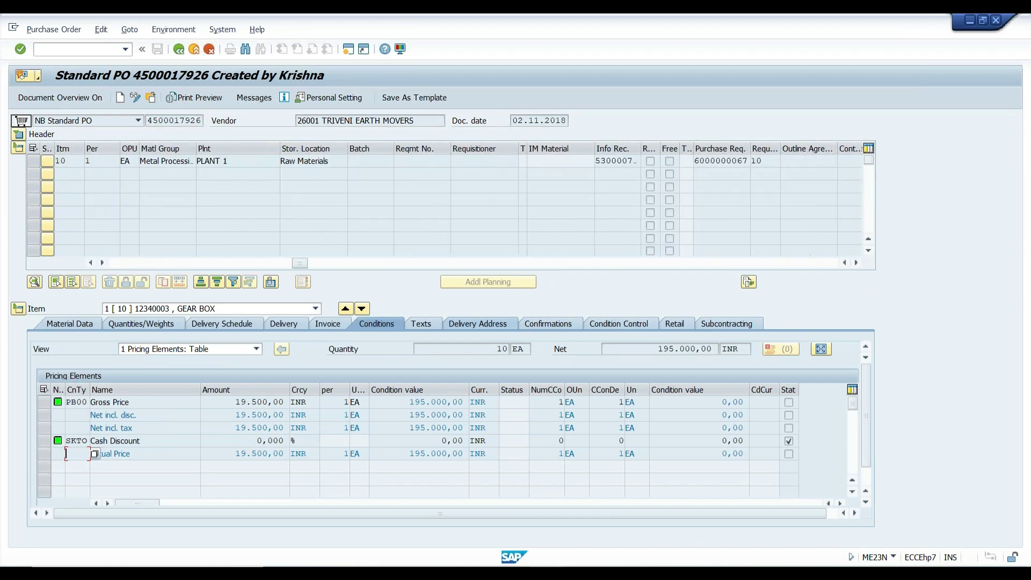
click(745, 161)
double_click(745, 160)
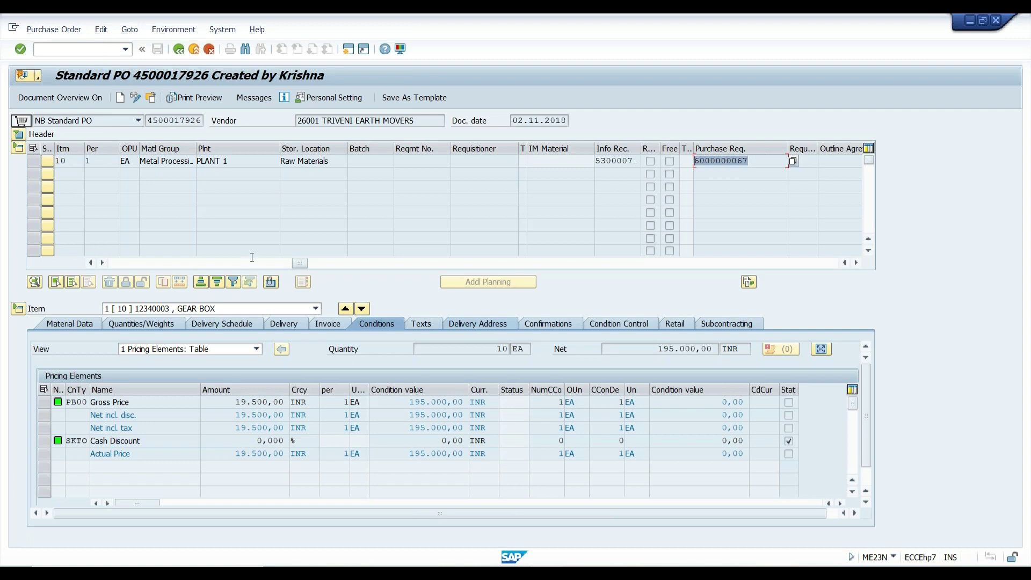
click(136, 265)
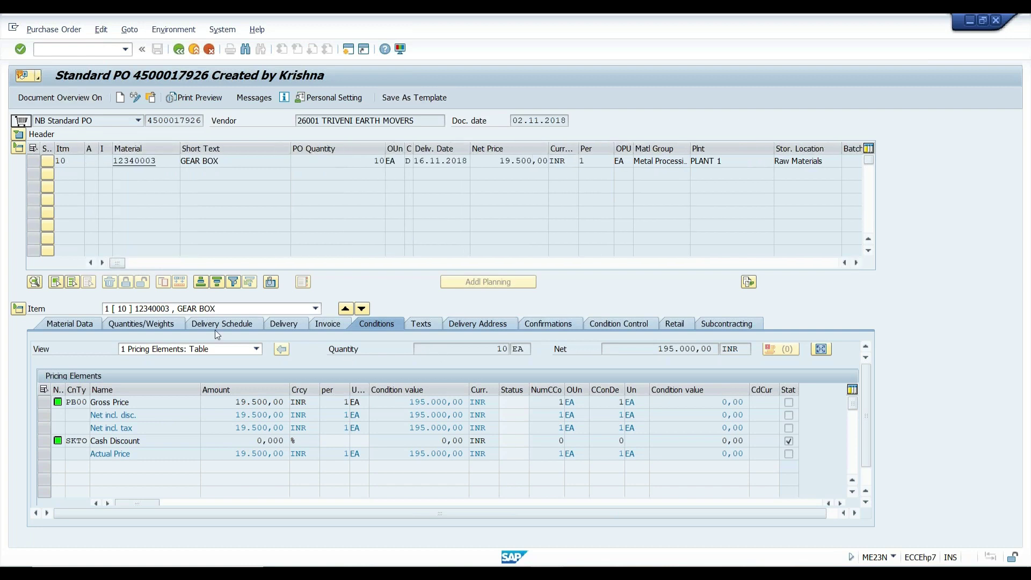
Review the purchase order's vendor, document date, order number and the material number of item 10.
drag(323, 120, 297, 120)
drag(566, 120, 515, 120)
drag(148, 121, 202, 120)
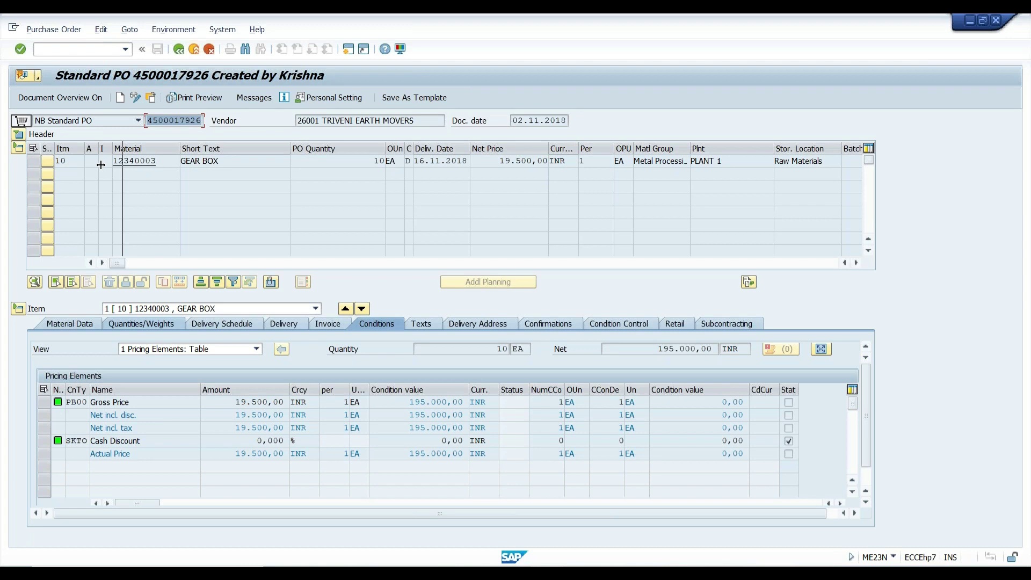
drag(114, 160, 202, 161)
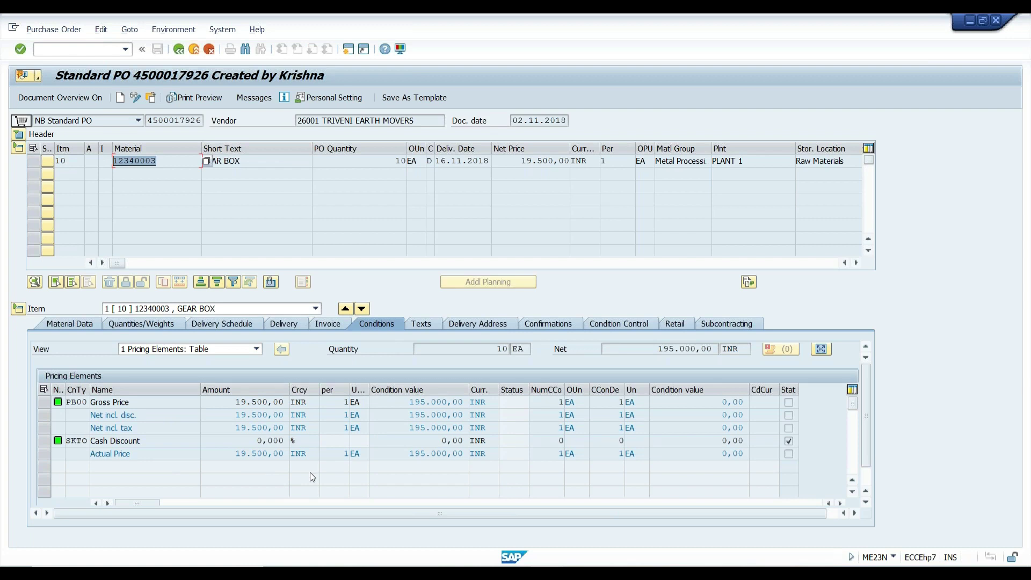
Examine the invoice and delivery address details of the gear box item and its assigned plant.
click(319, 325)
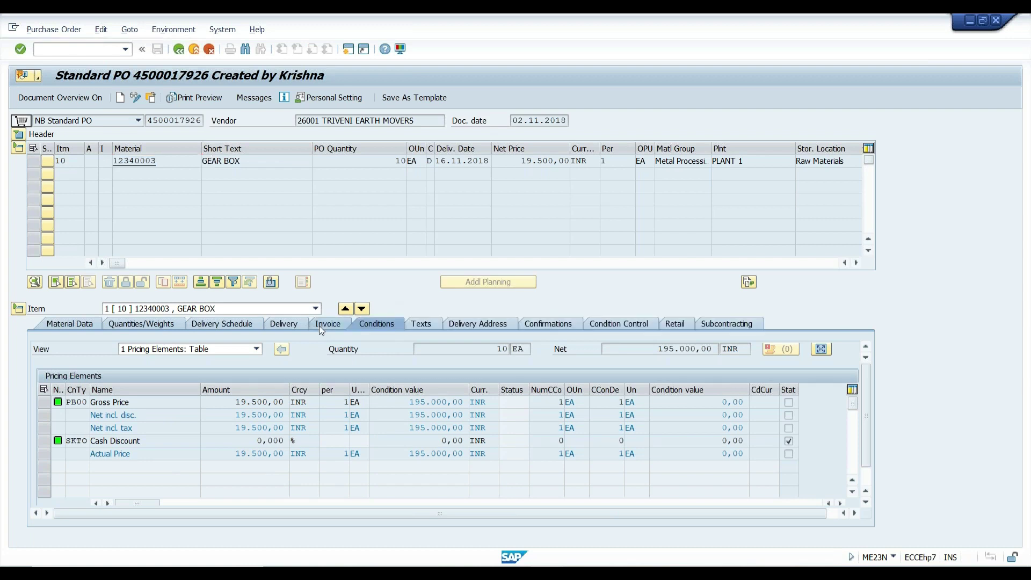
click(319, 325)
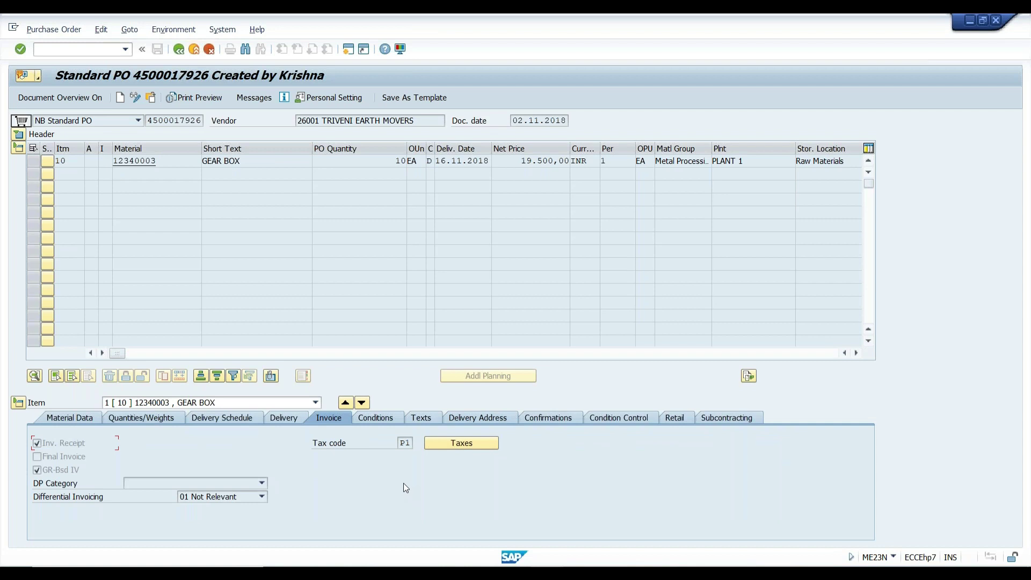
click(490, 417)
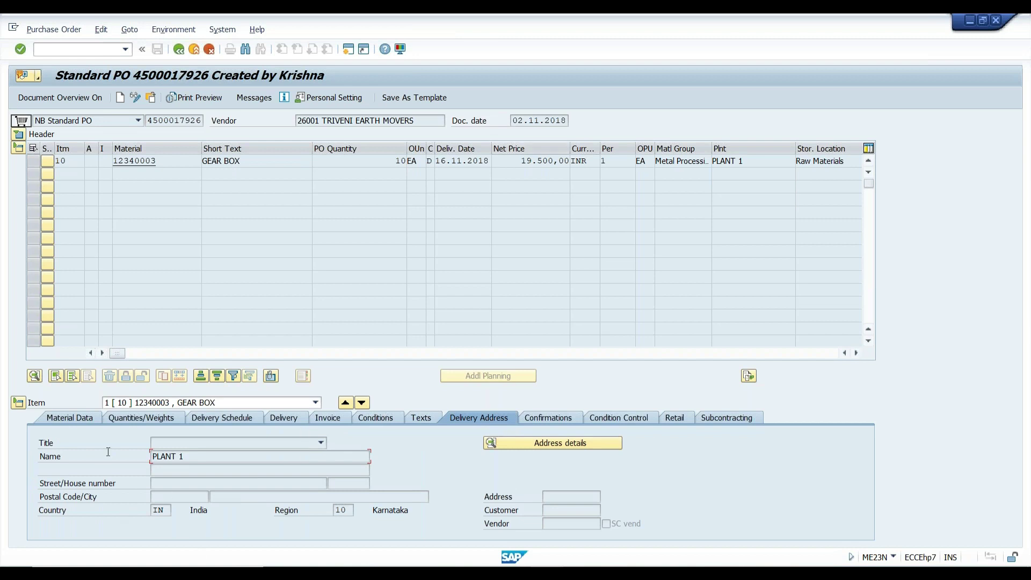
click(758, 160)
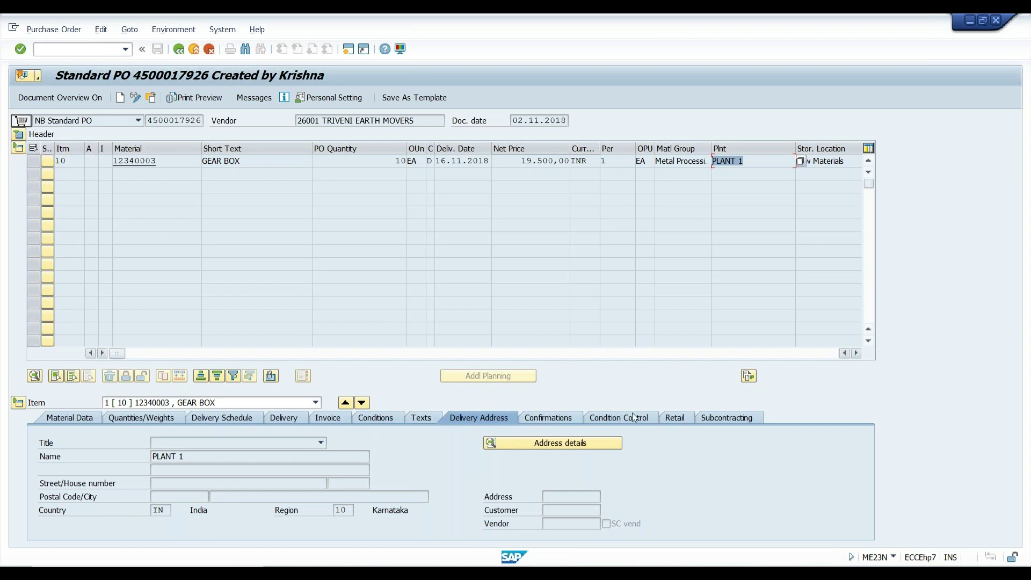
Return from the slides to the purchase order, take its number and load it for goods receipt in transaction MIGO.
mouse_move(547, 573)
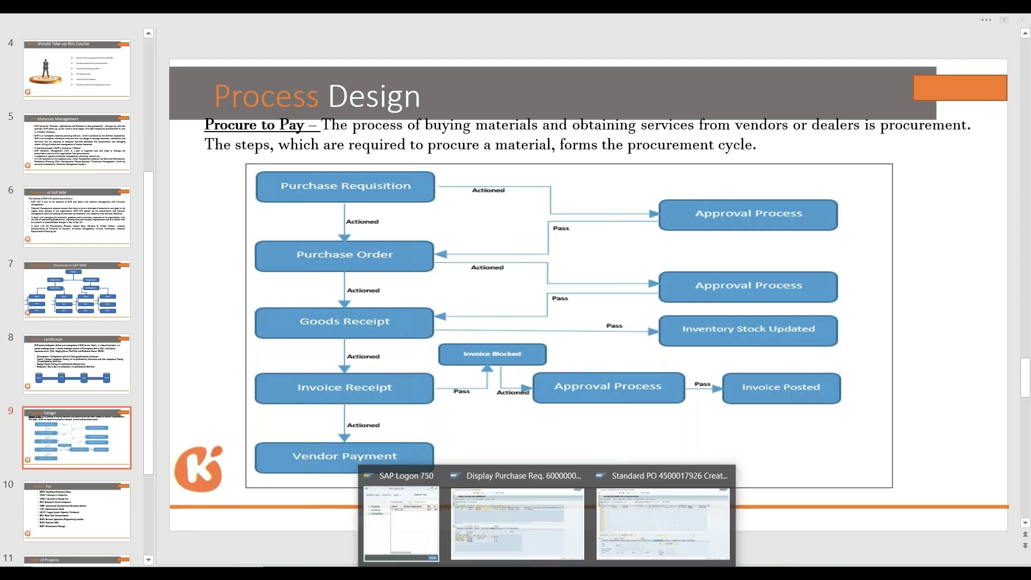
click(617, 532)
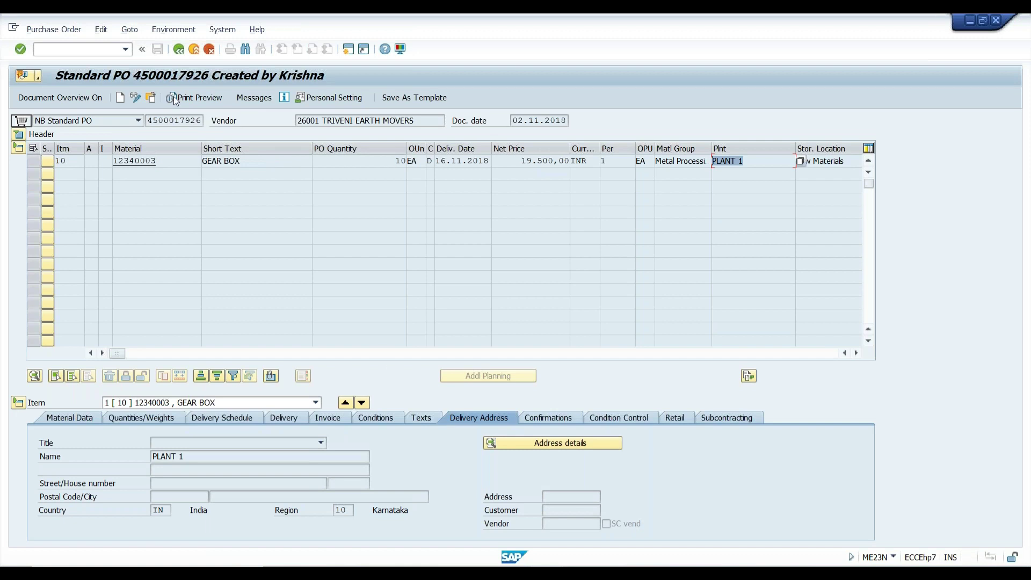
click(174, 120)
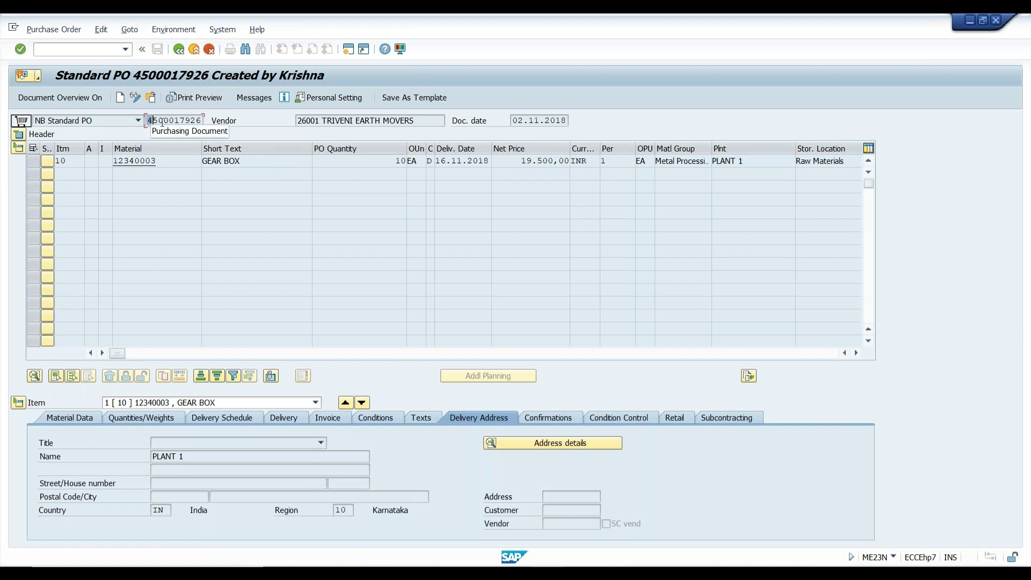
click(317, 136)
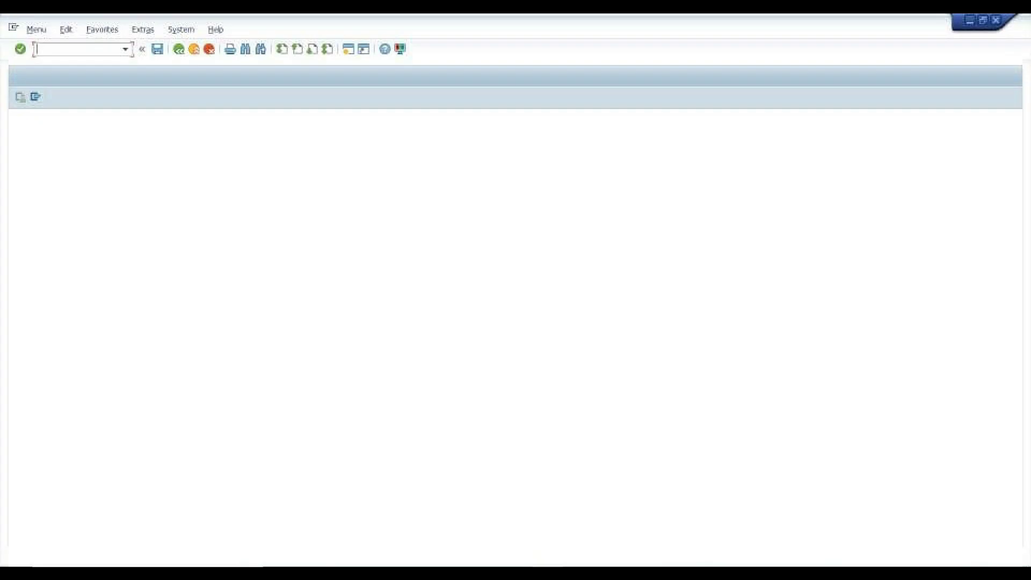
text(MIGO)
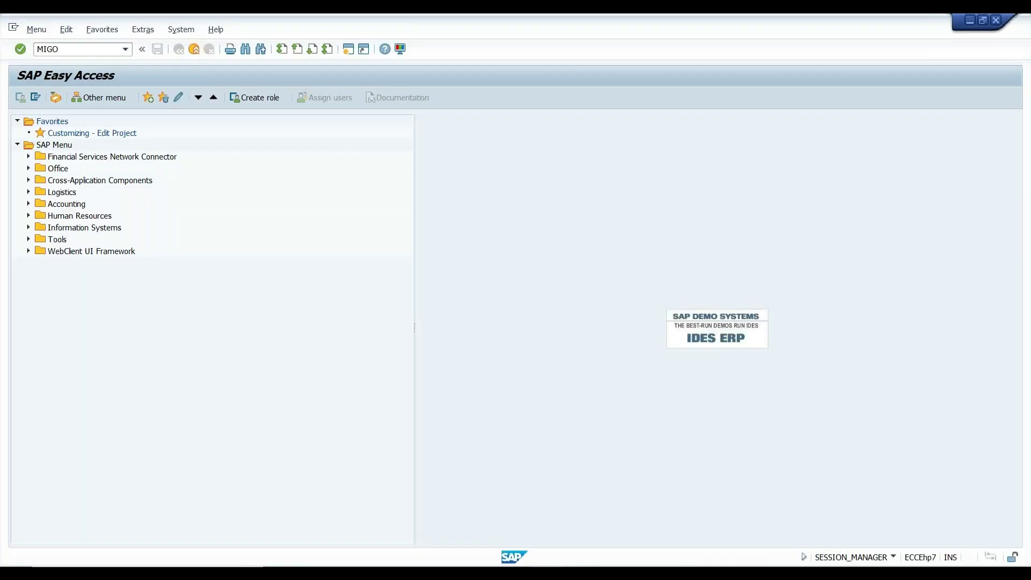
key(Return)
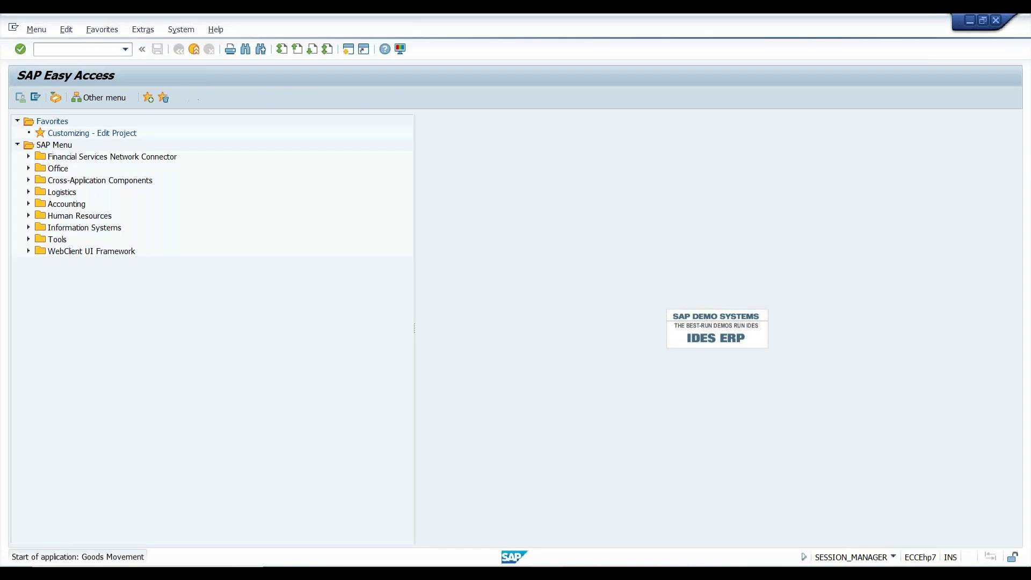
click(106, 121)
click(75, 145)
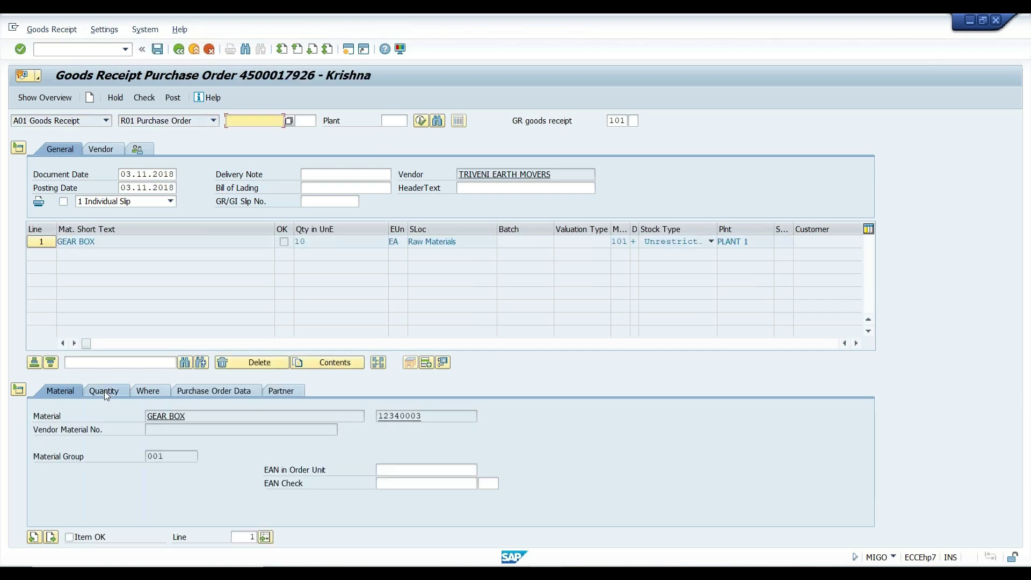
Mark the gear box item as OK and check the goods receipt, closing the message log.
click(144, 97)
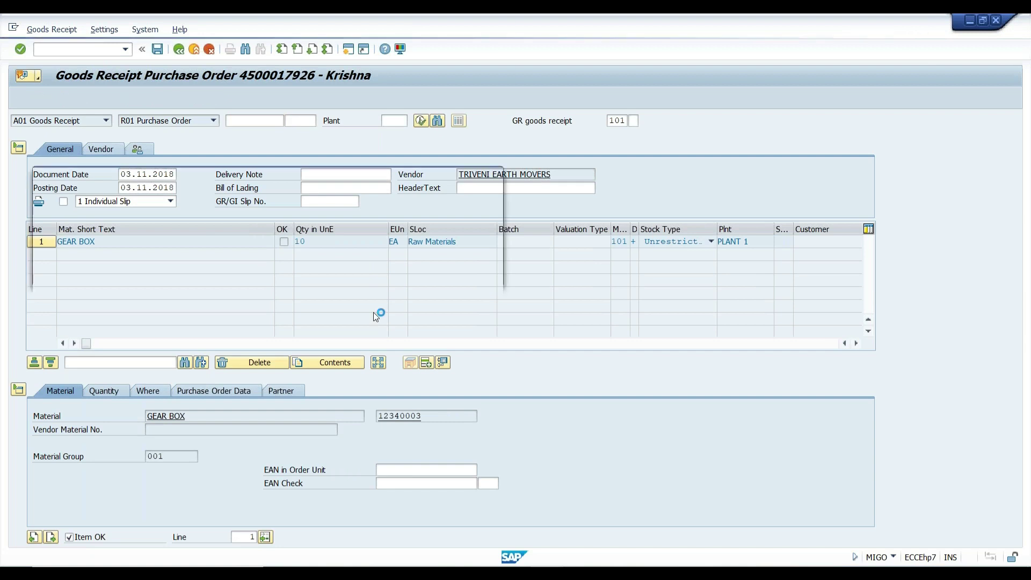
click(45, 275)
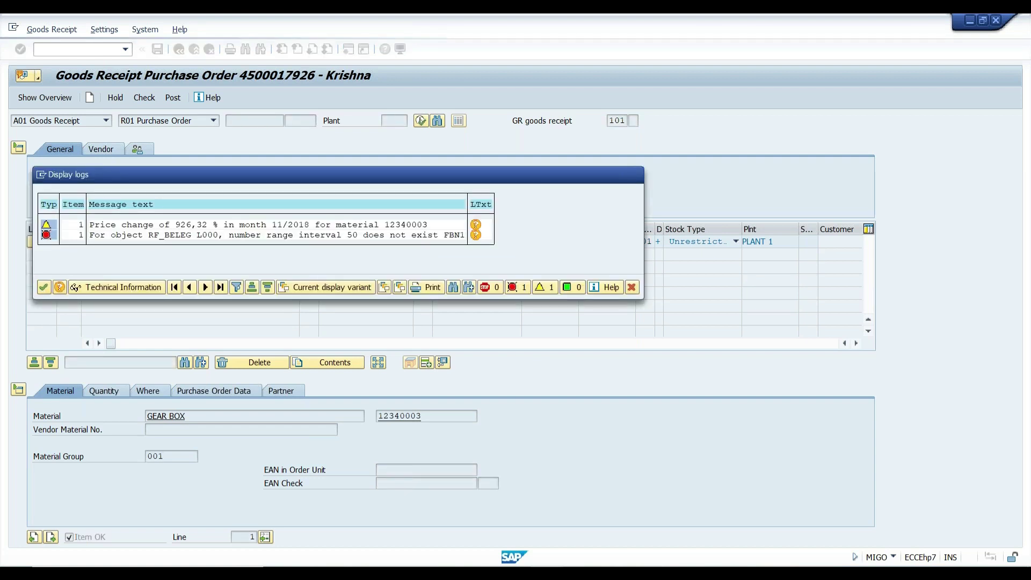
key(Return)
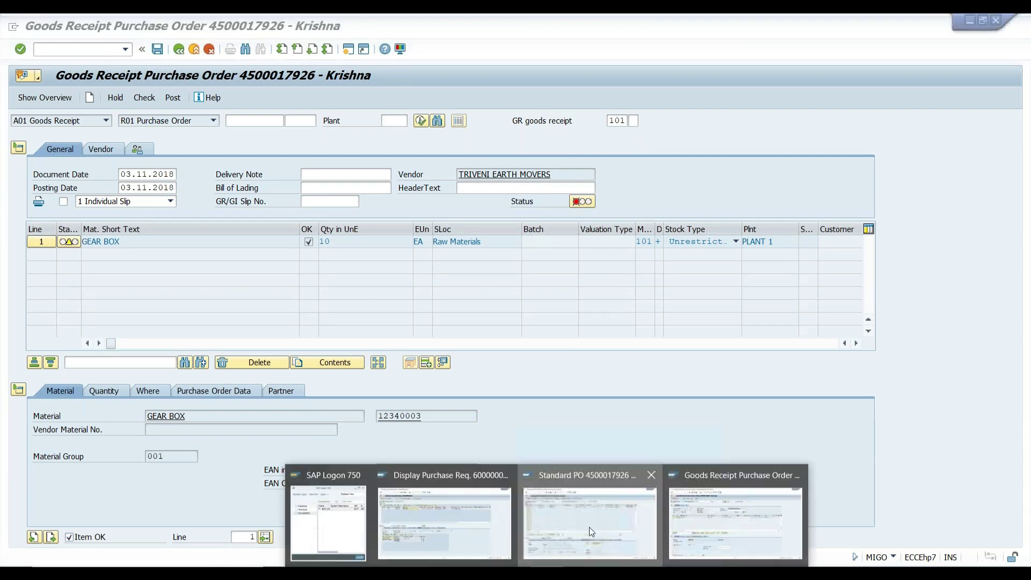
Switch back to the purchase order window and choose purchase orders as the selection for the document overview.
click(589, 527)
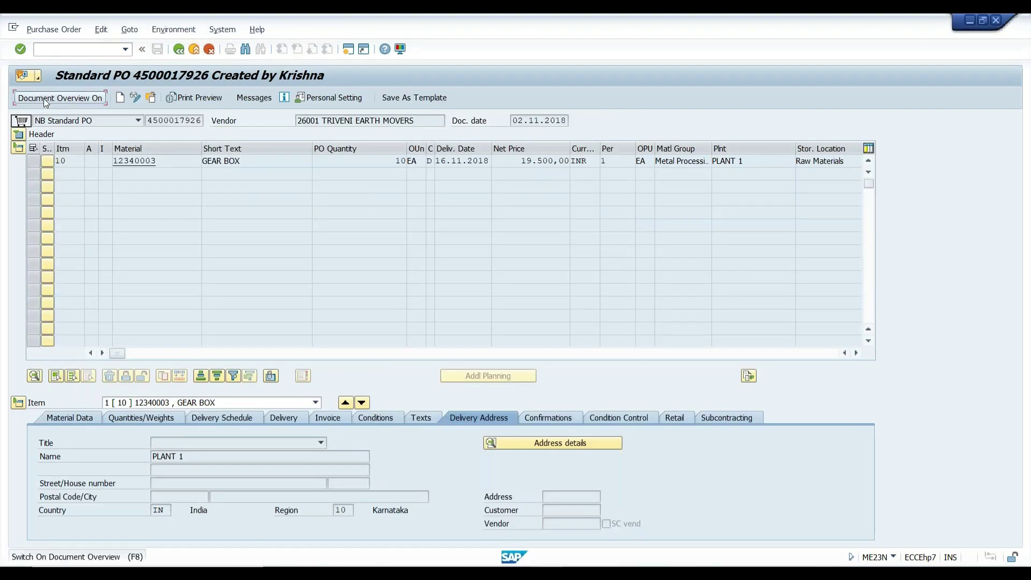
click(43, 99)
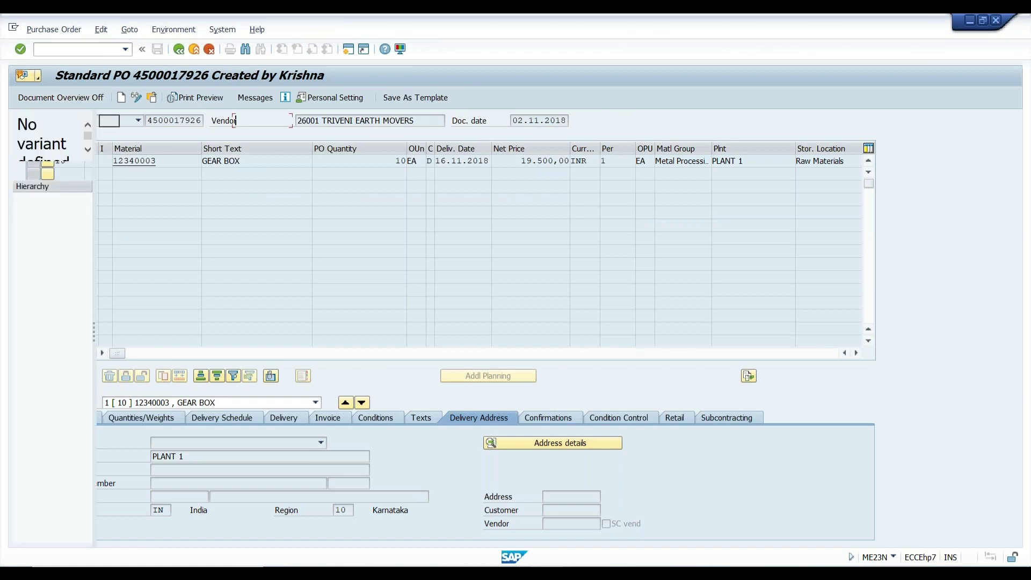
click(29, 172)
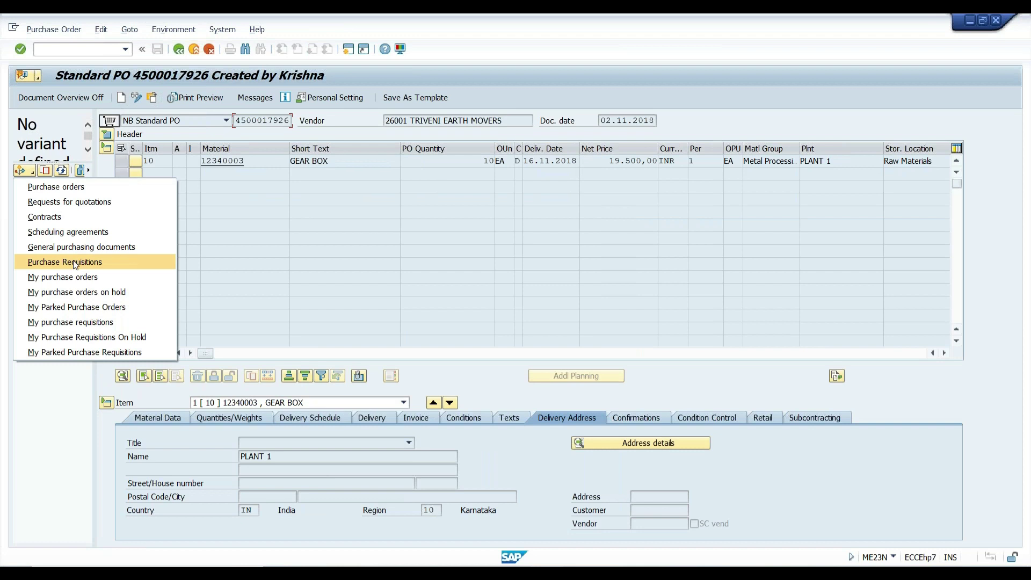
click(75, 189)
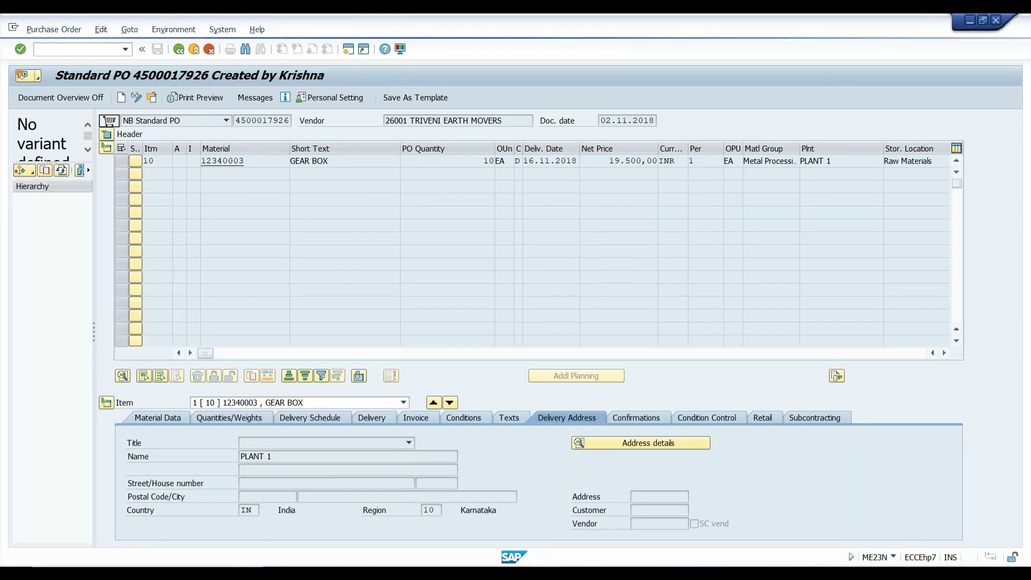
List the purchase orders of company code M000, leaving the purchasing document criterion empty.
drag(196, 295, 251, 296)
key(Delete)
click(204, 322)
click(206, 351)
text(M000)
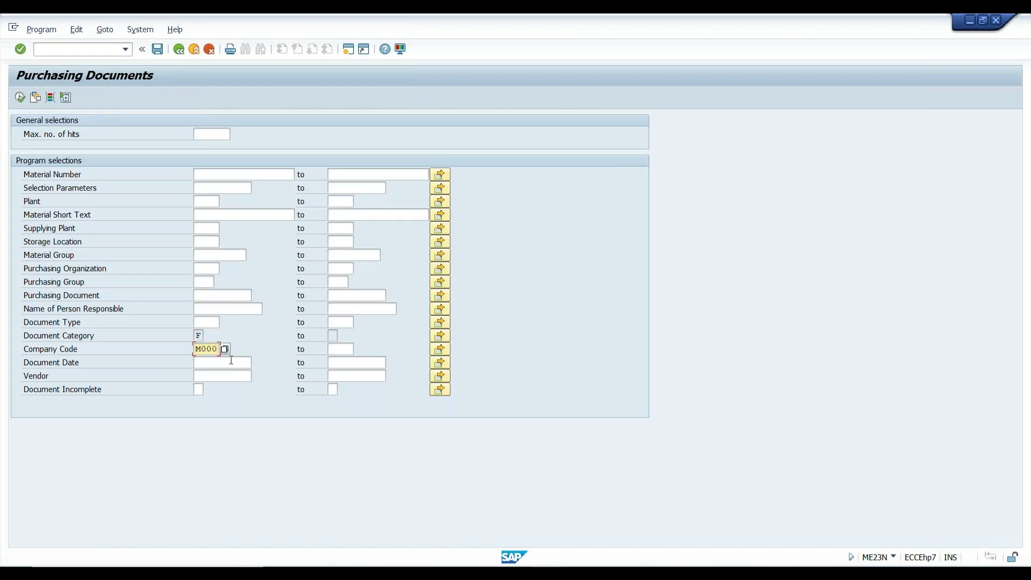
click(20, 97)
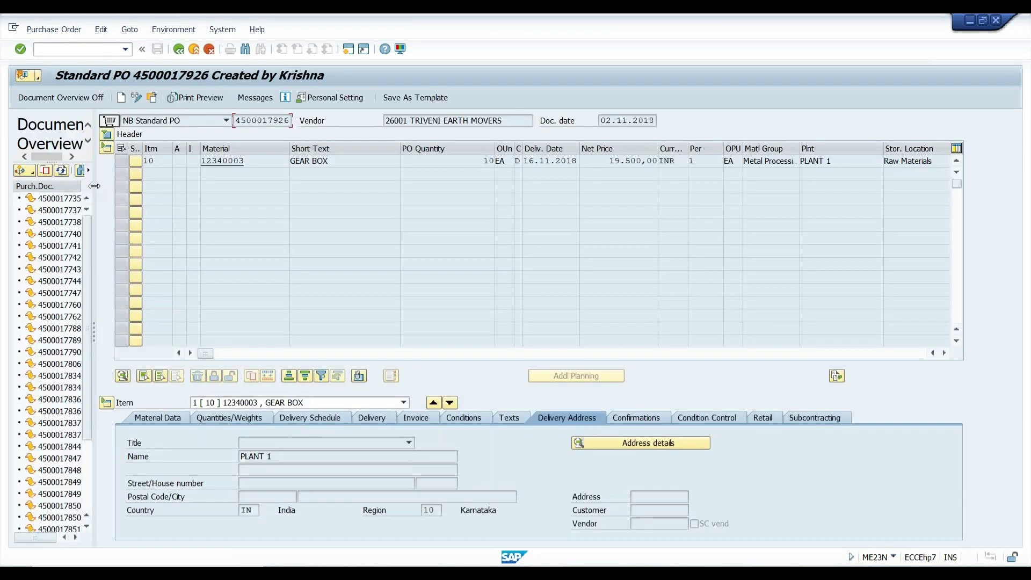
Widen the document overview and open several of its listed purchase orders, ending with the first order in the list.
drag(94, 186, 139, 190)
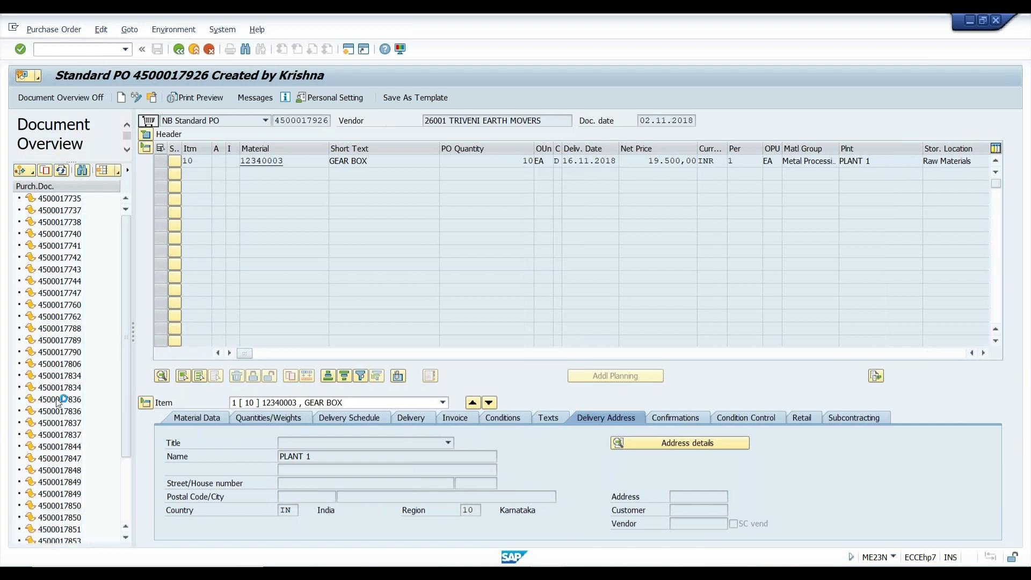
scroll(57, 399, down, 3)
double_click(59, 411)
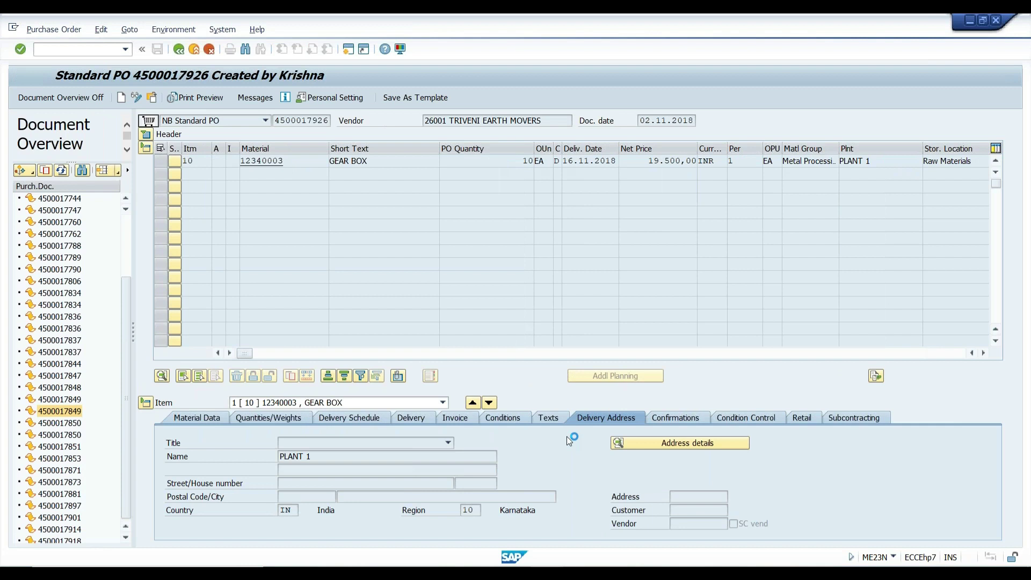
double_click(59, 434)
double_click(59, 469)
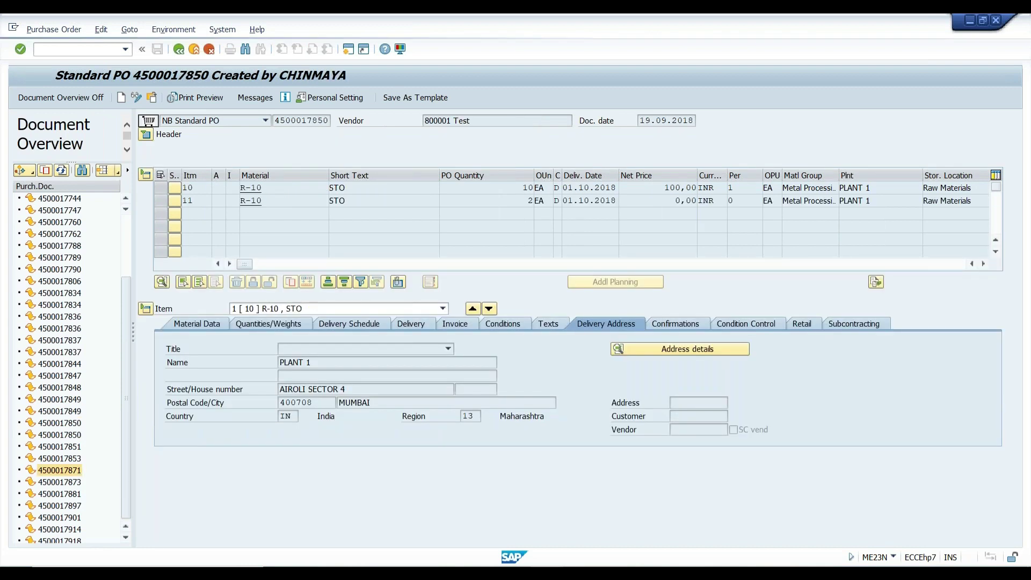
double_click(76, 471)
double_click(59, 494)
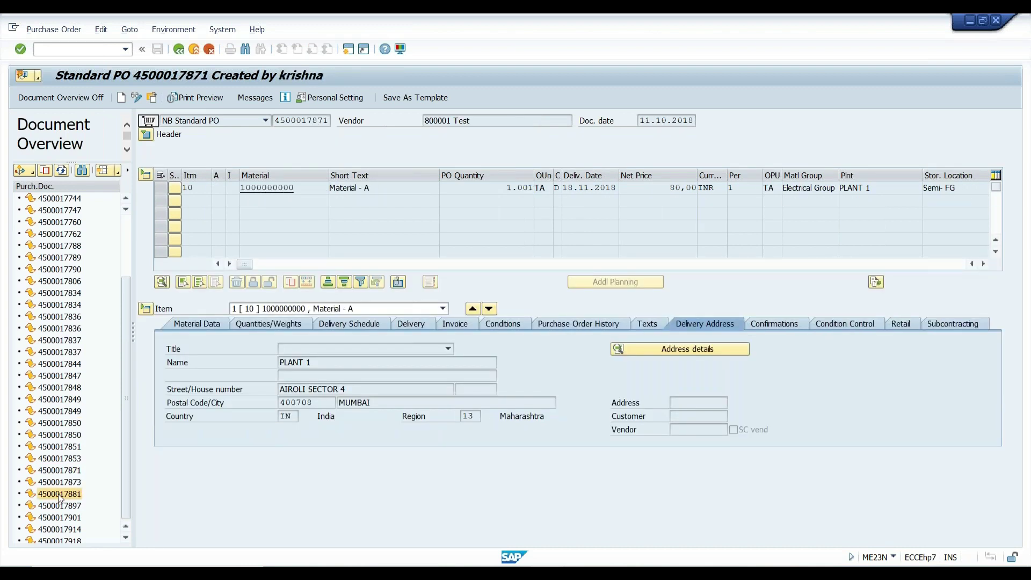
double_click(59, 493)
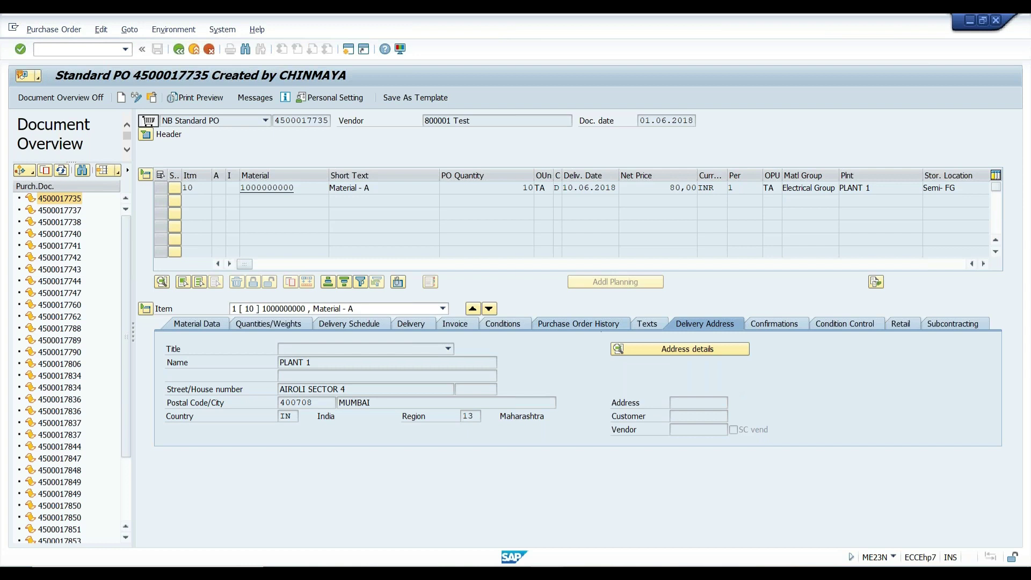
Display the purchase order history of the Material - A item and hide the document overview.
click(579, 323)
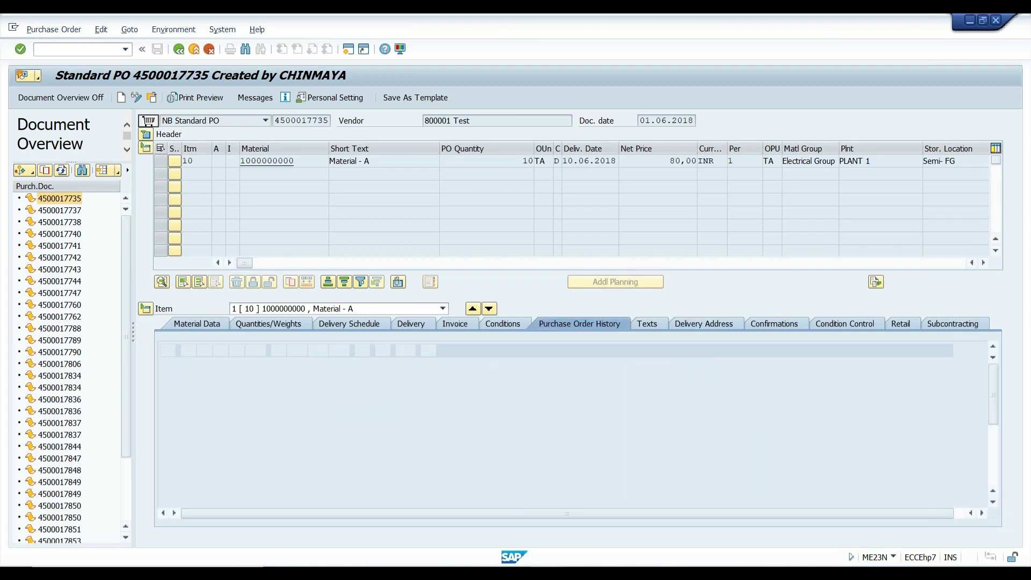
click(79, 100)
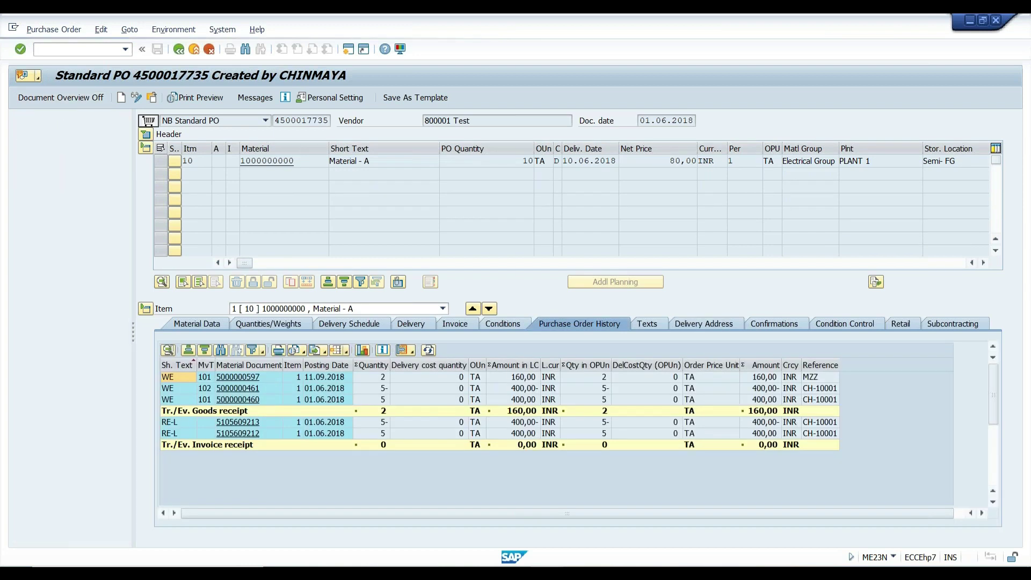
click(60, 97)
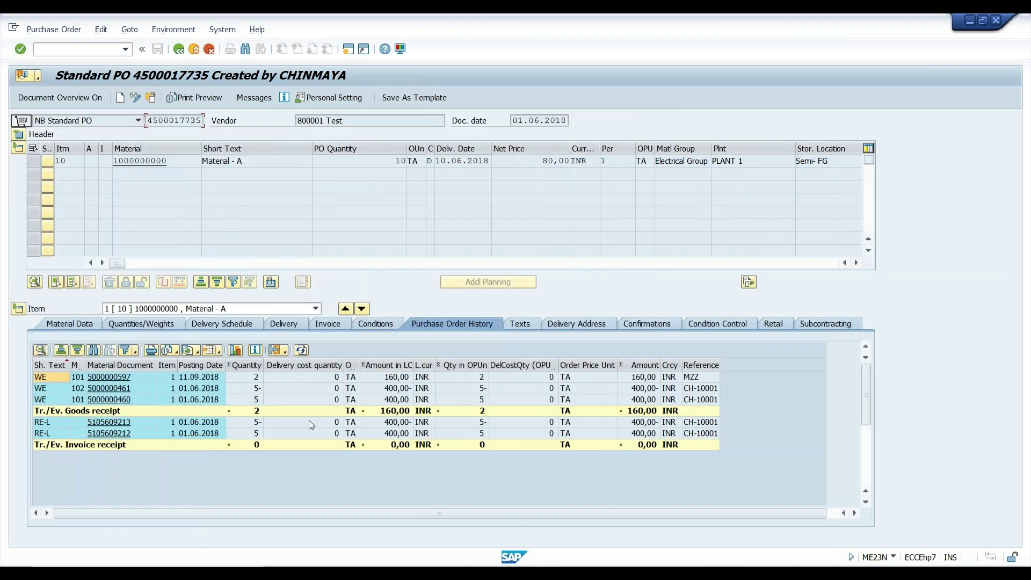
Open the material document of the goods receipt posted on 11.09.2018 and examine its quantity and storage location.
click(104, 380)
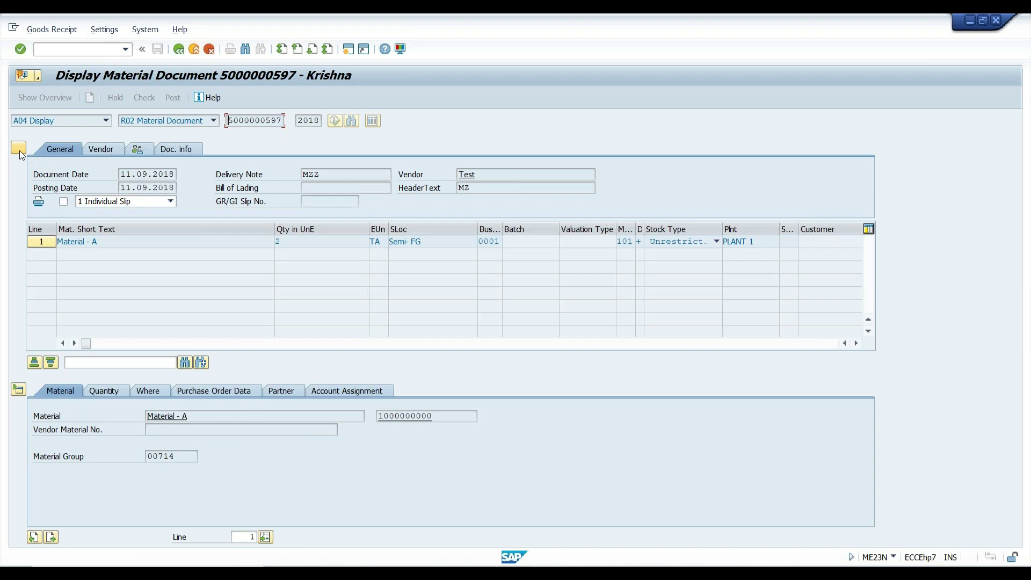
click(295, 241)
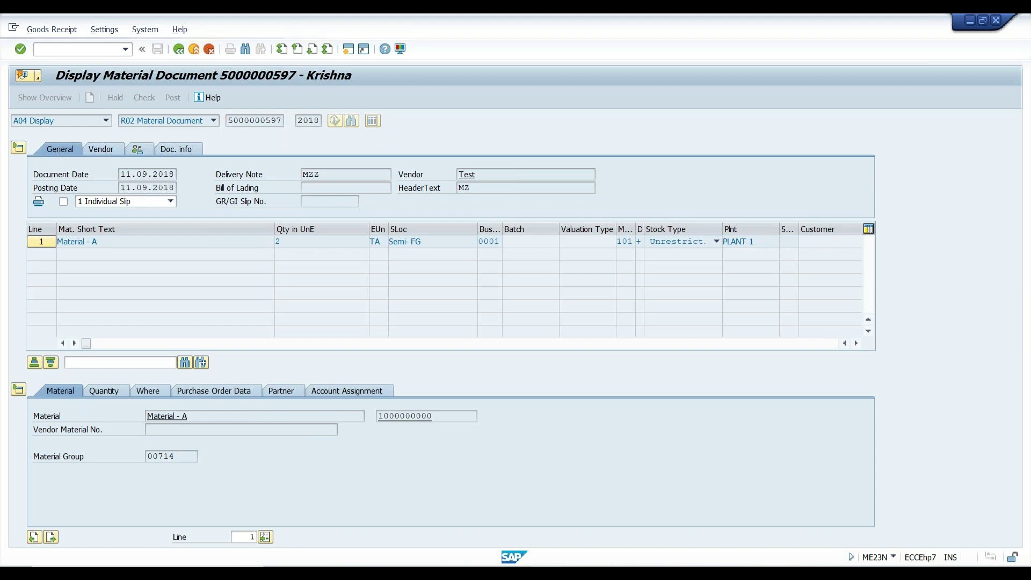
click(446, 240)
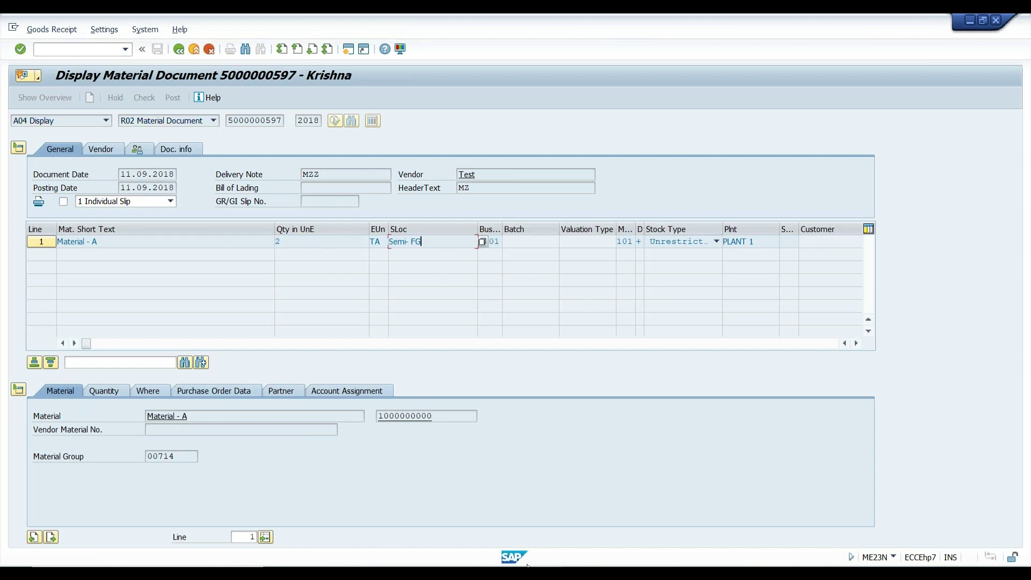
drag(290, 241, 208, 241)
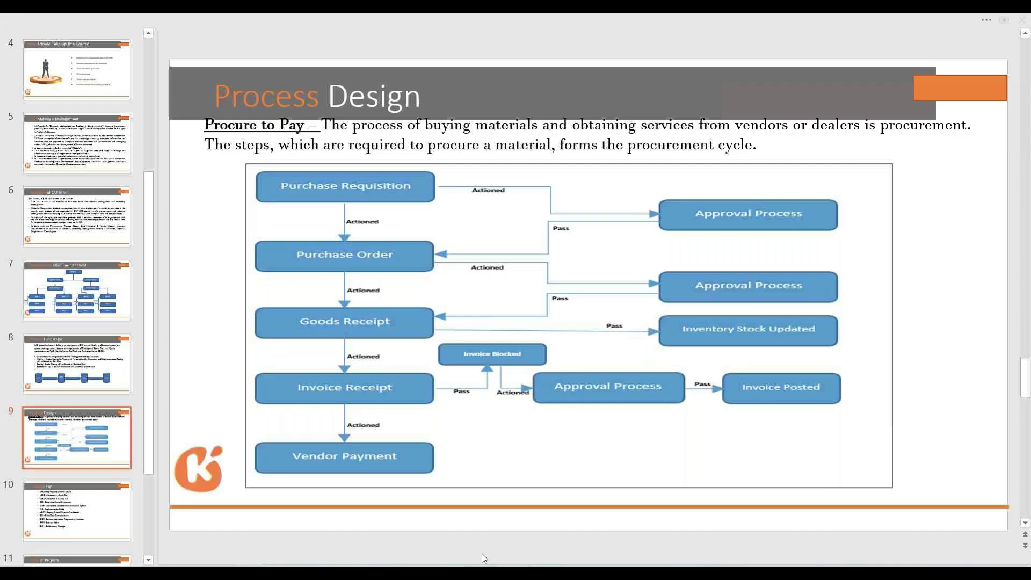
Switch to the gear box goods receipt window for comparison and return to the displayed material document.
mouse_move(547, 574)
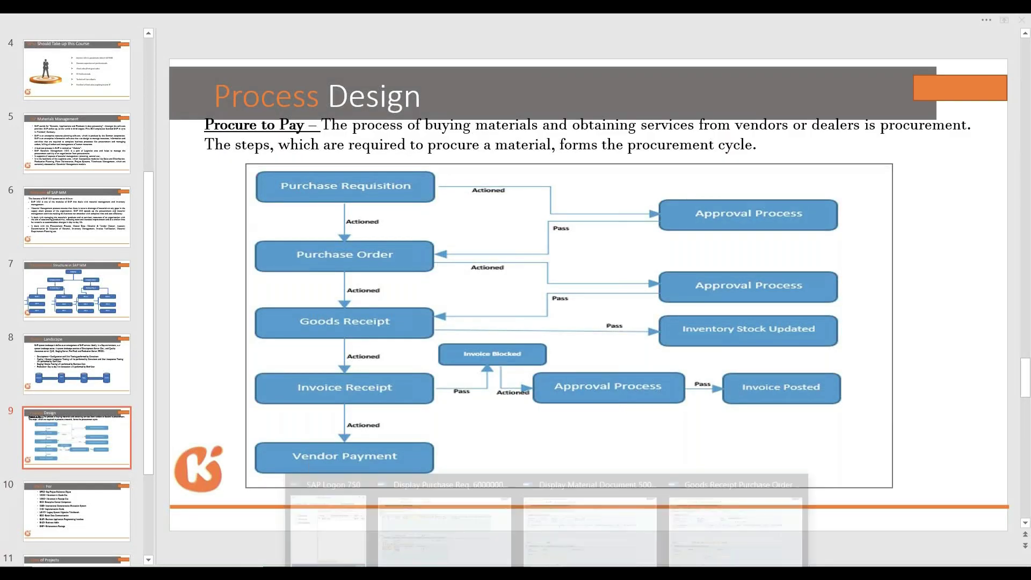
click(735, 520)
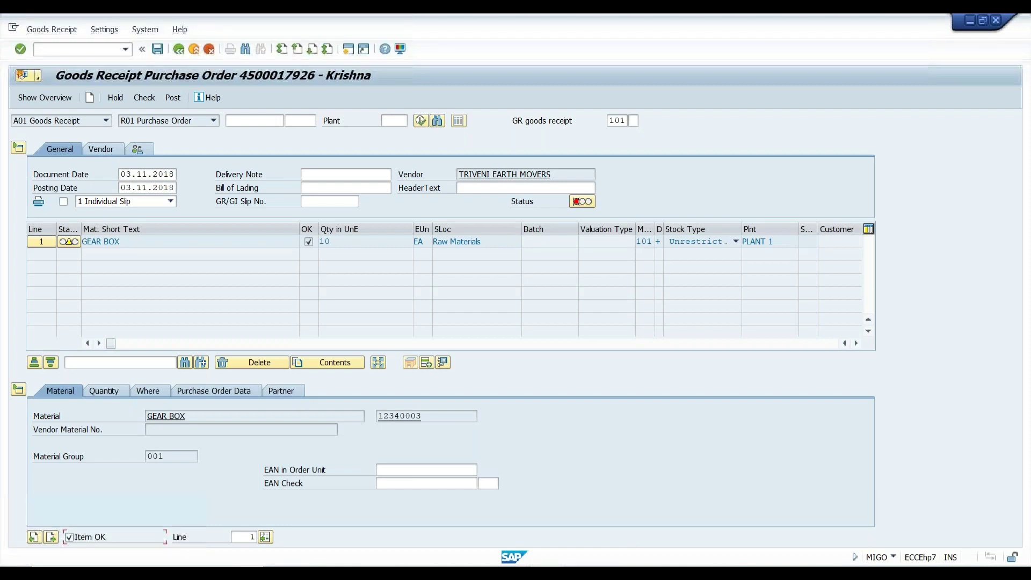
mouse_move(546, 573)
click(590, 529)
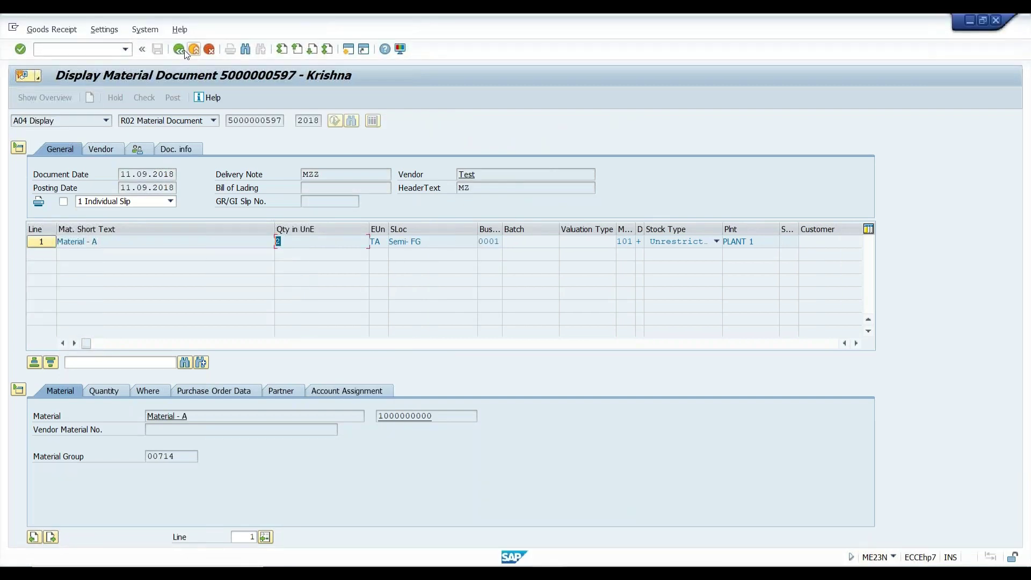
Go back to the purchase order history, open the canceled Material - A invoice and examine its dates, amount and quantity.
click(181, 50)
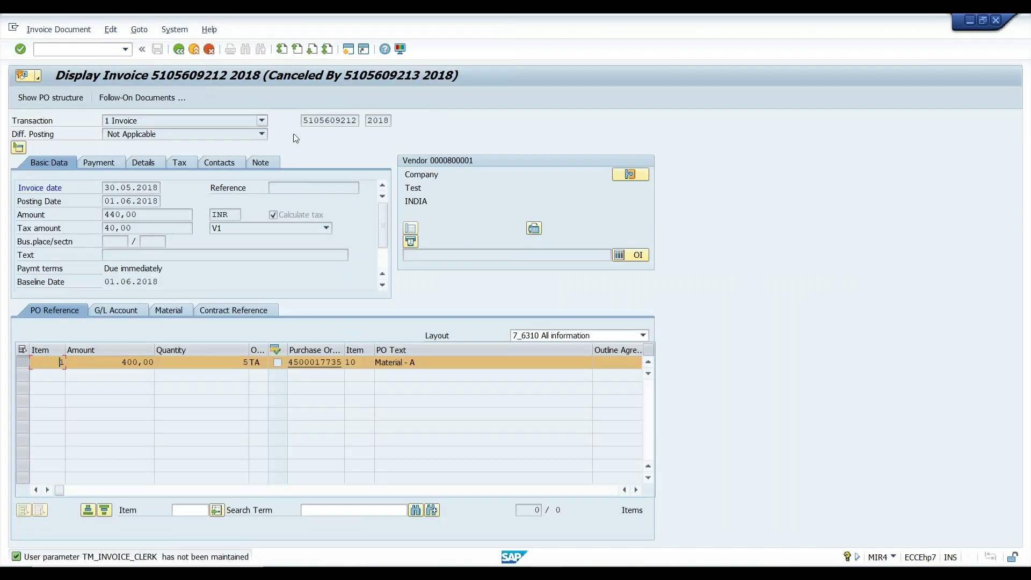
drag(108, 187, 104, 214)
click(110, 201)
drag(106, 361, 166, 365)
double_click(202, 365)
double_click(124, 364)
Examine the invoice's payment due dates and tax data, returning to its basic data.
click(108, 162)
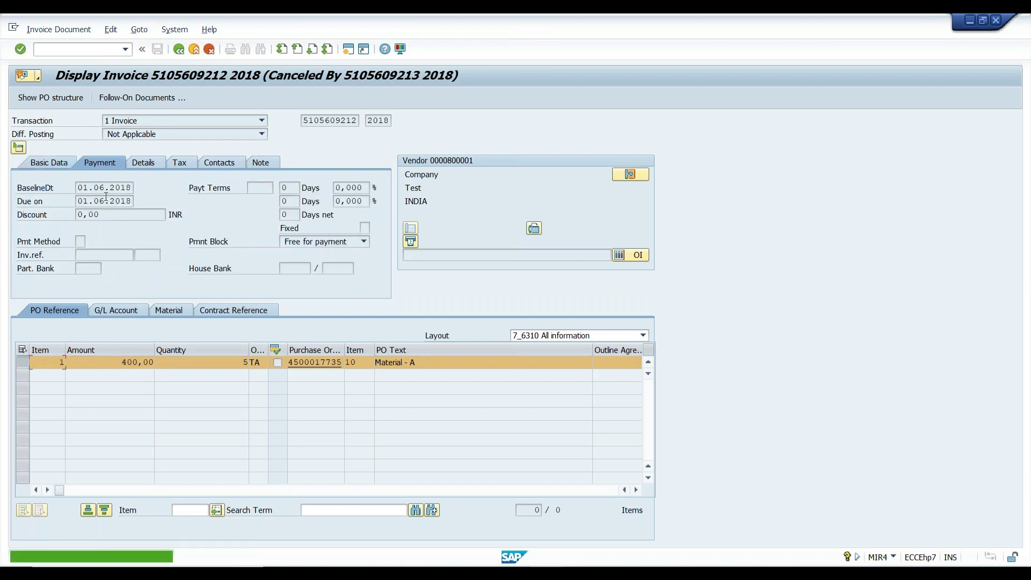
drag(85, 189, 132, 201)
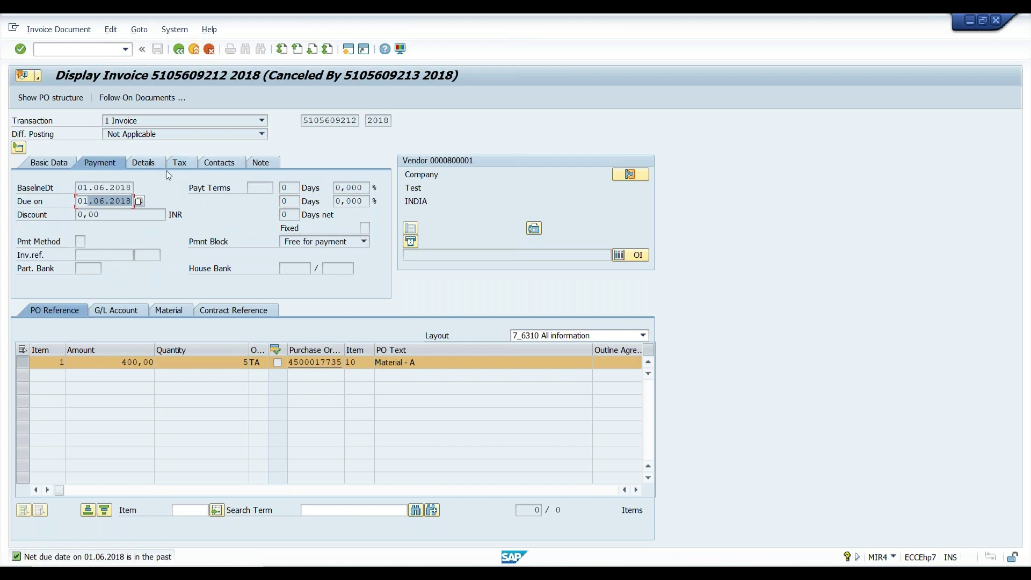
click(175, 163)
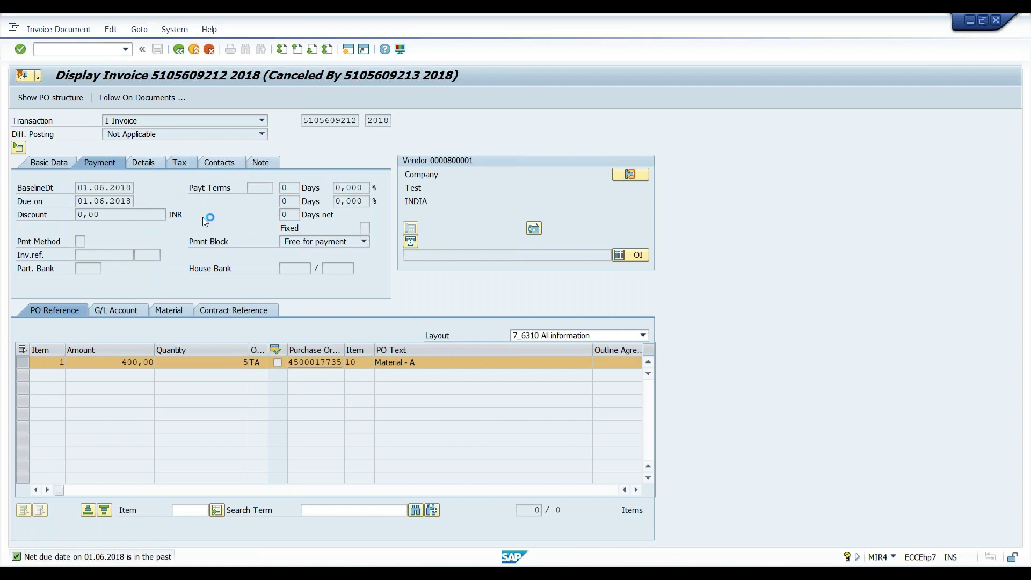
click(174, 214)
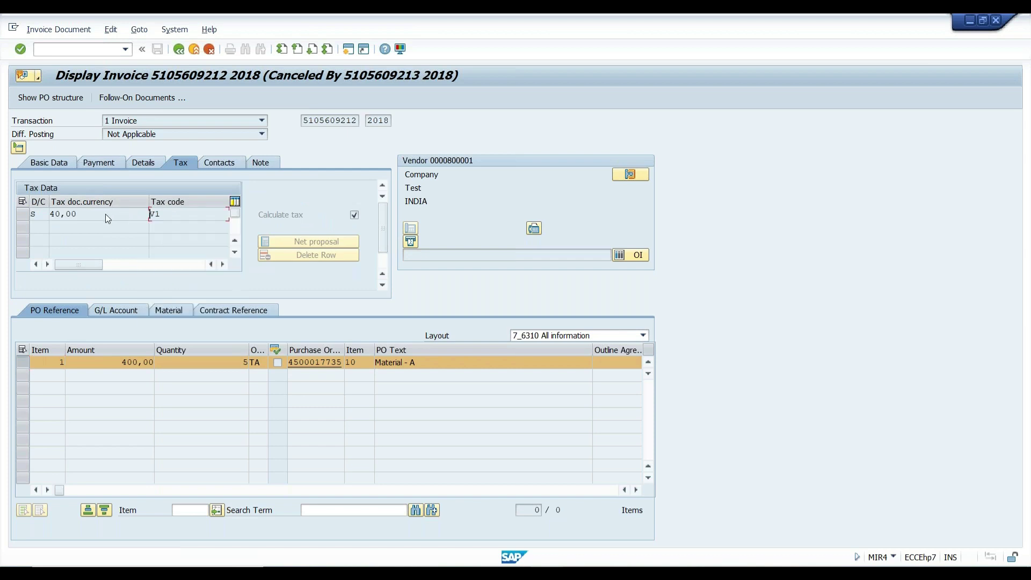
drag(80, 214, 27, 215)
click(56, 161)
click(54, 162)
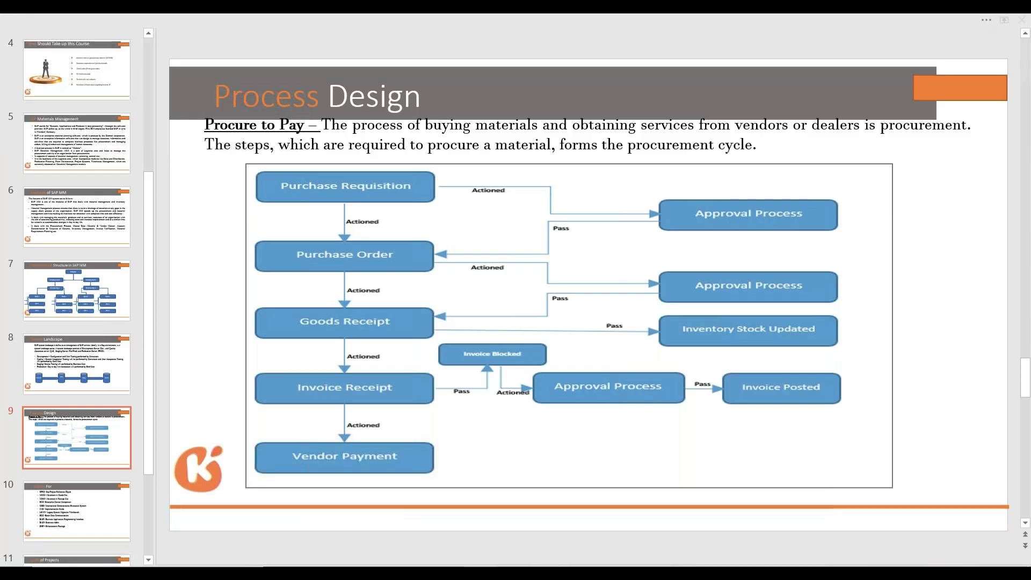
Leave the invoice display for the purchase order and bring up the Stands For slide in the presentation.
mouse_move(546, 572)
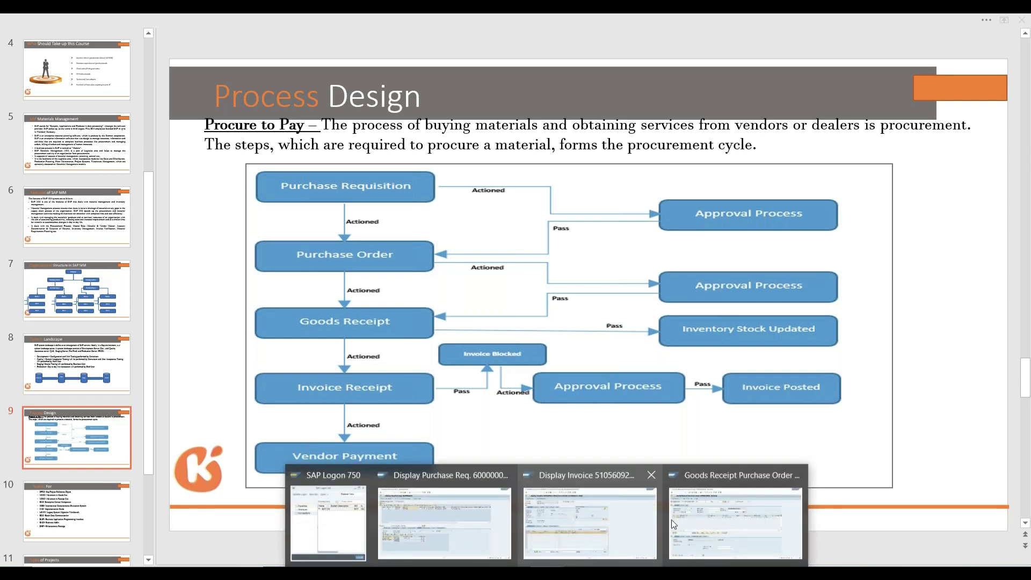
click(639, 516)
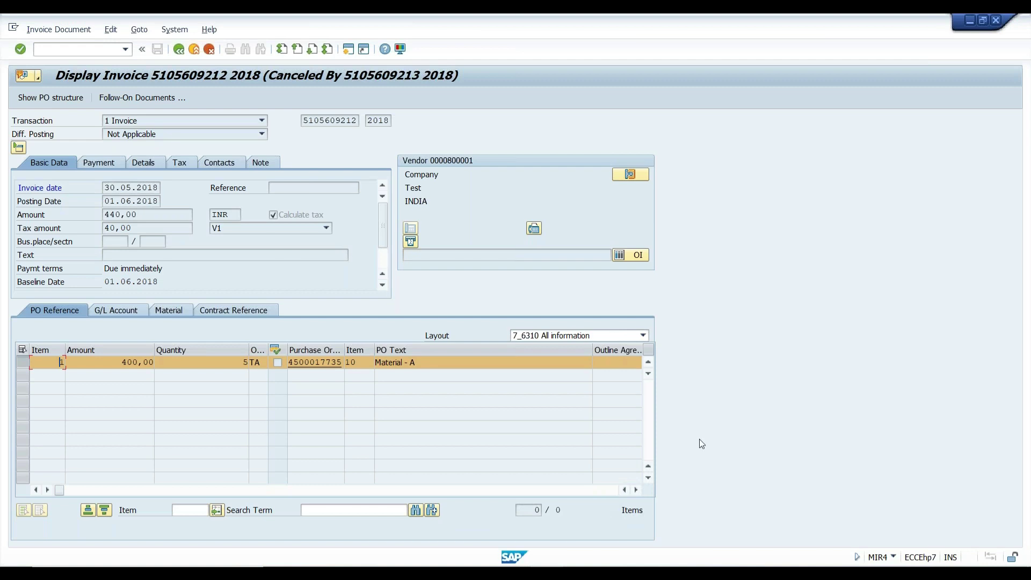
click(179, 49)
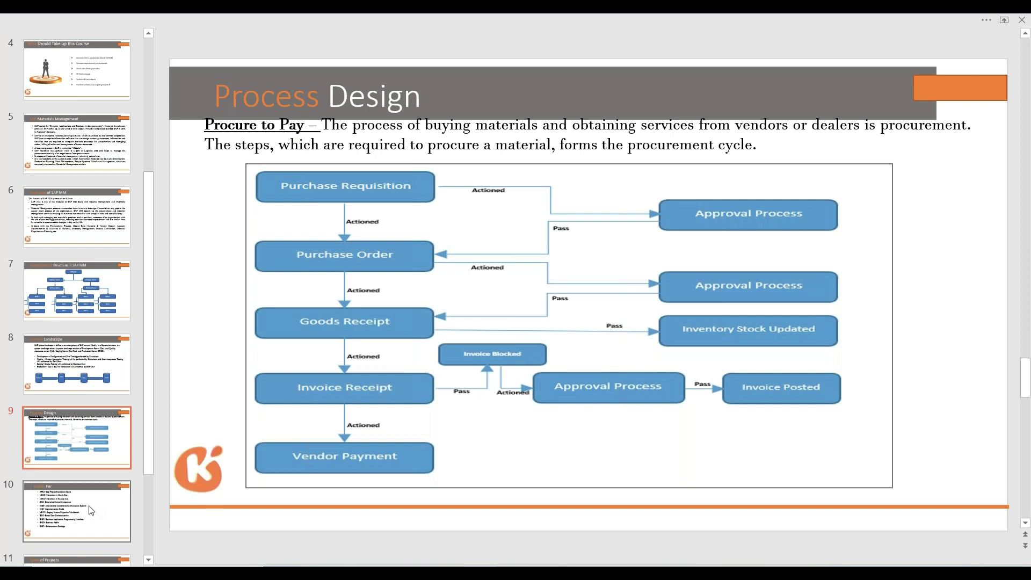
click(91, 510)
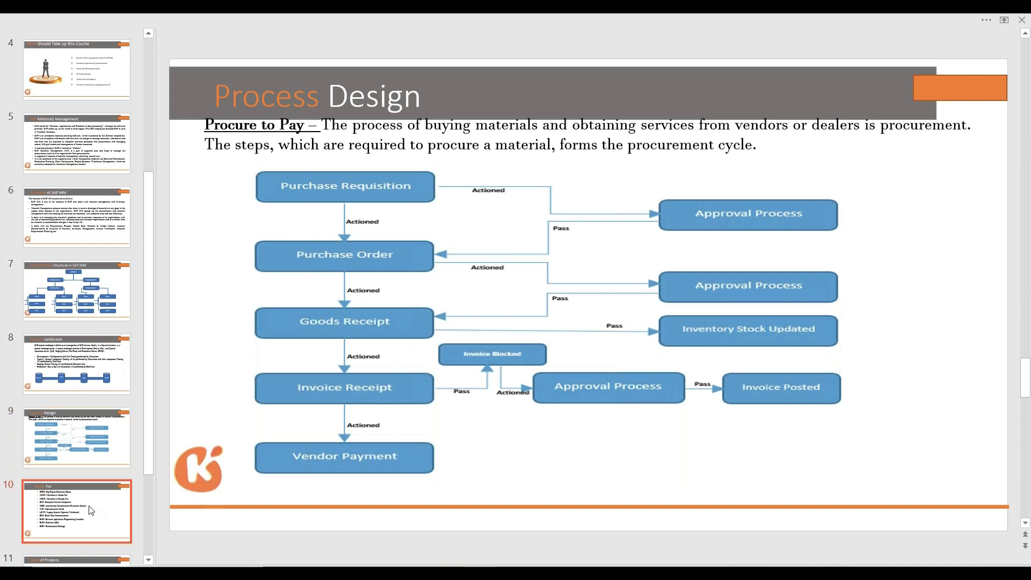
Switch to the purchase requisition window, return to SAP Easy Access and run transaction SPRO.
click(546, 572)
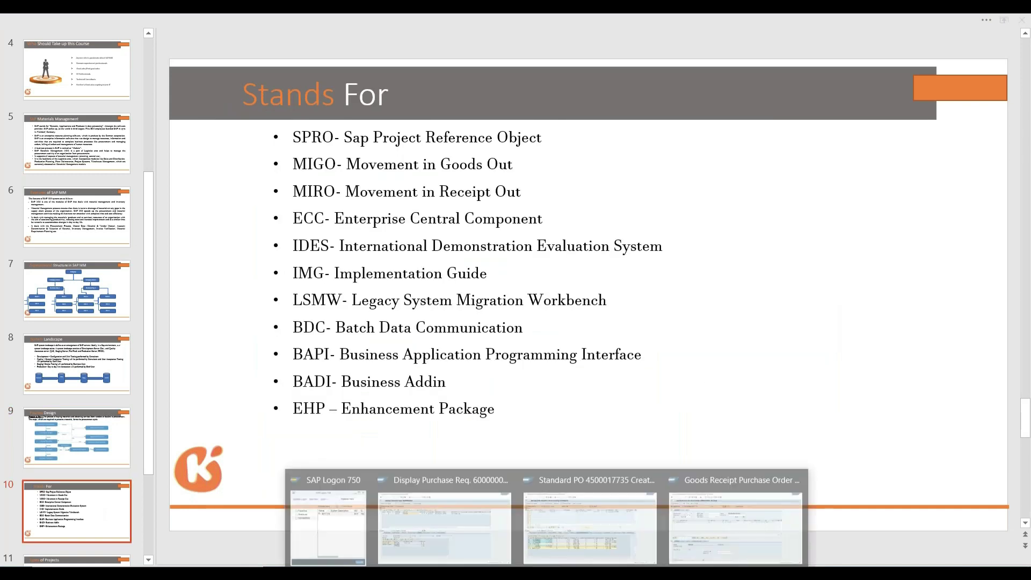
click(493, 517)
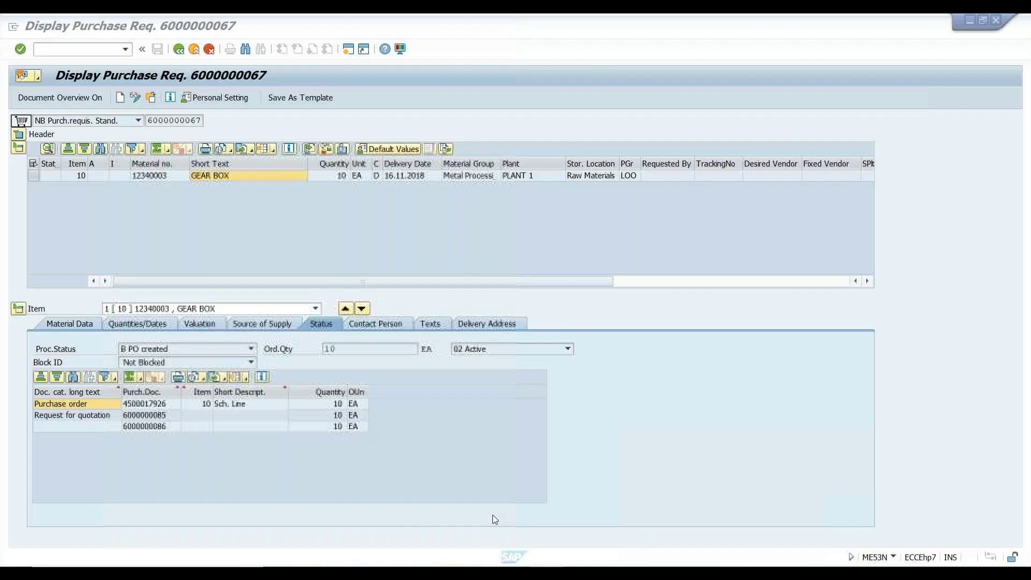
click(182, 54)
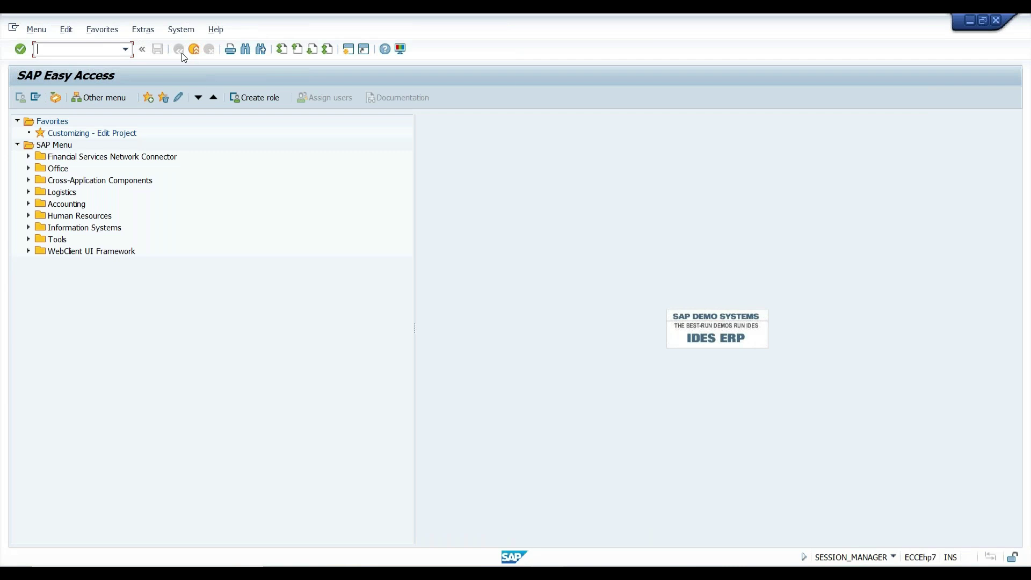
text(SPRO)
key(BackSpace)
key(BackSpace)
key(BackSpace)
key(BackSpace)
text(SPRO)
key(Return)
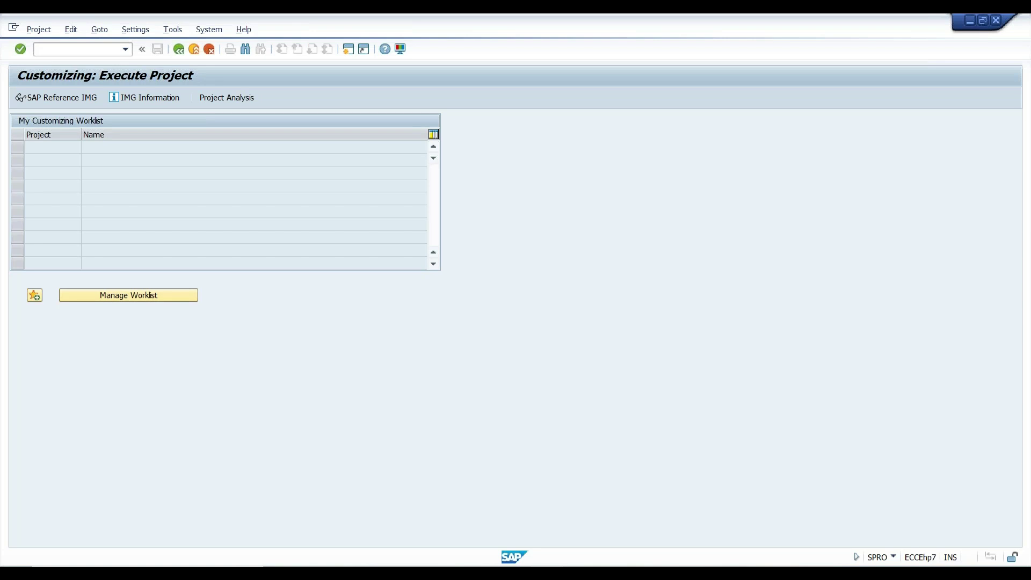
Open the SAP Reference IMG, then collapse and re-expand the SAP Customizing Implementation Guide node.
click(56, 98)
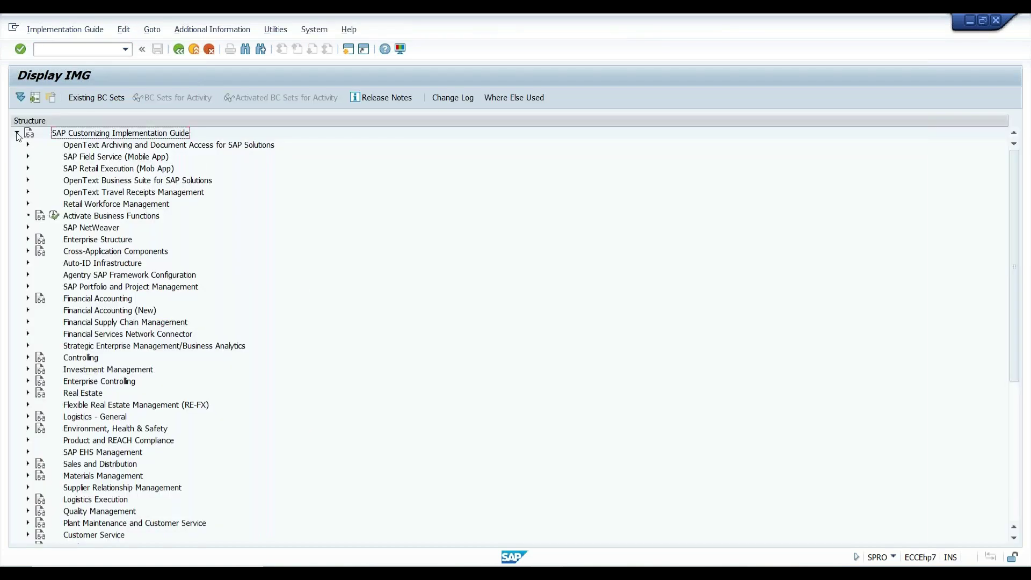
click(17, 133)
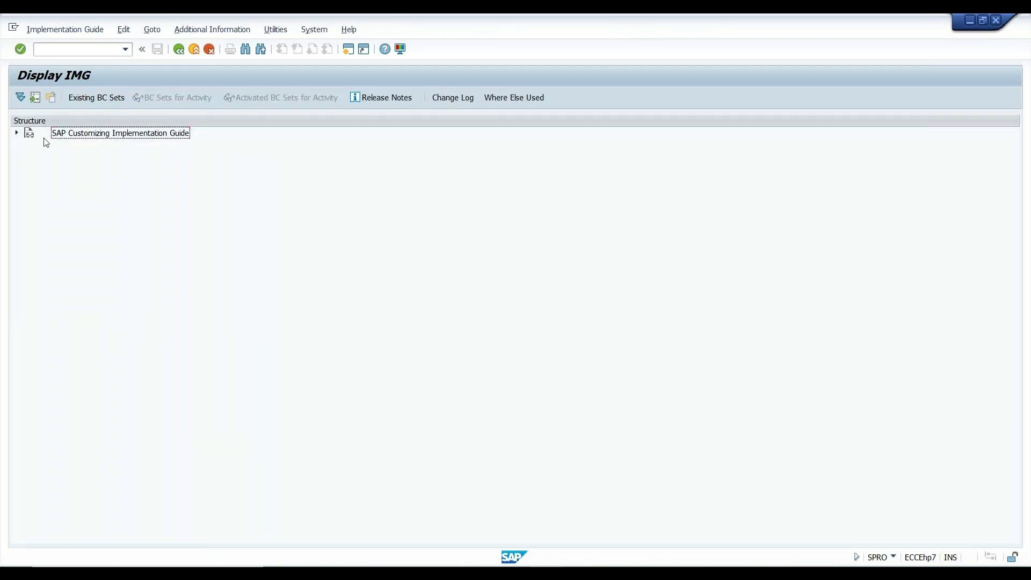
click(17, 133)
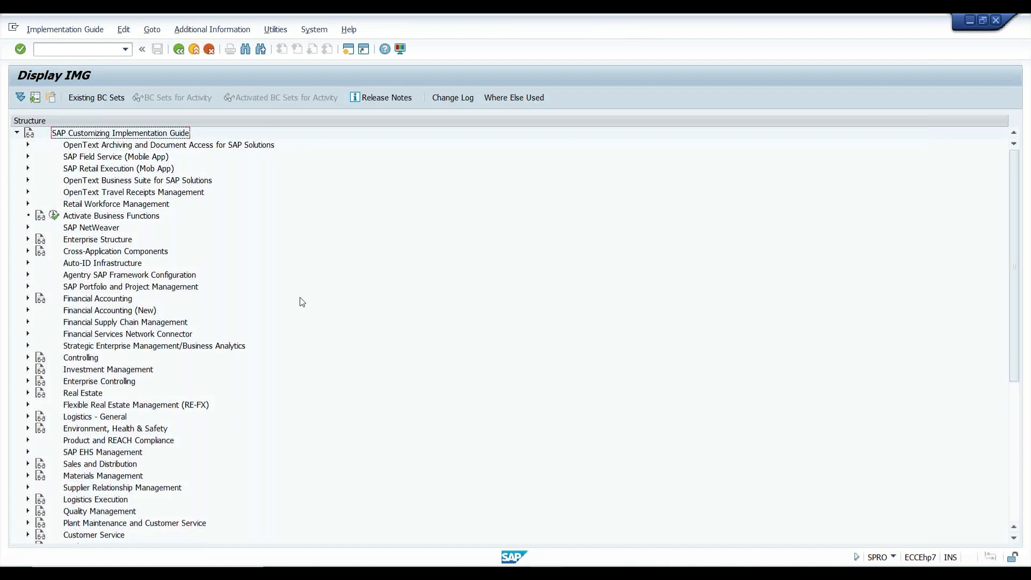
Look through the areas of the implementation guide and select the Enterprise Structure node.
scroll(342, 337, down, 1)
scroll(343, 337, down, 7)
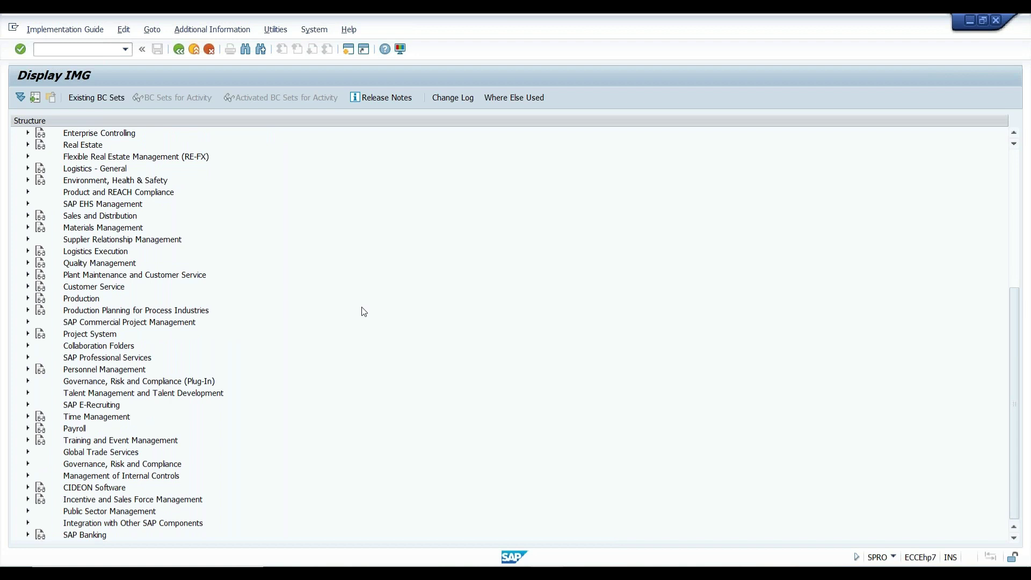
scroll(364, 312, up, 3)
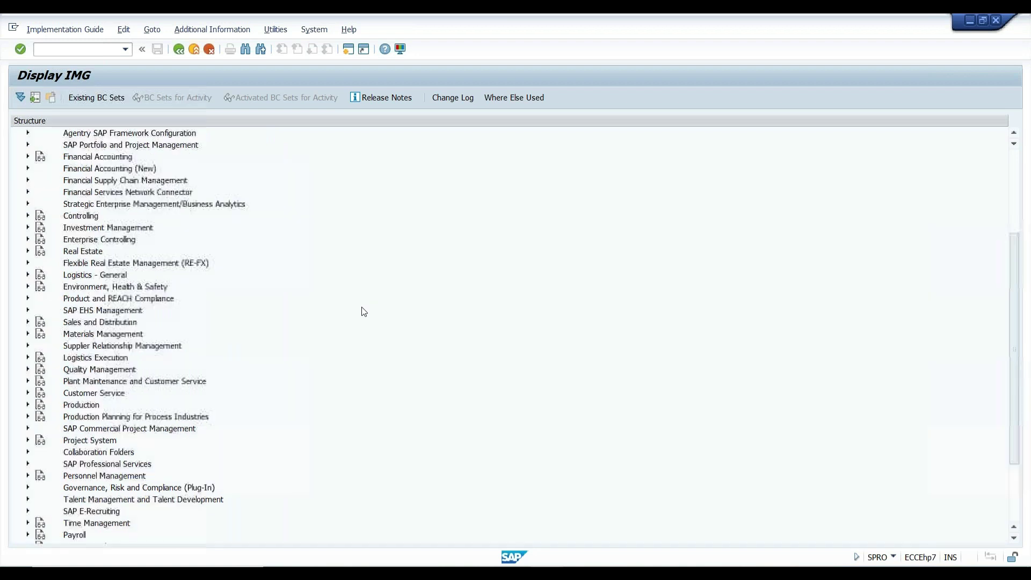
scroll(364, 311, up, 4)
click(95, 239)
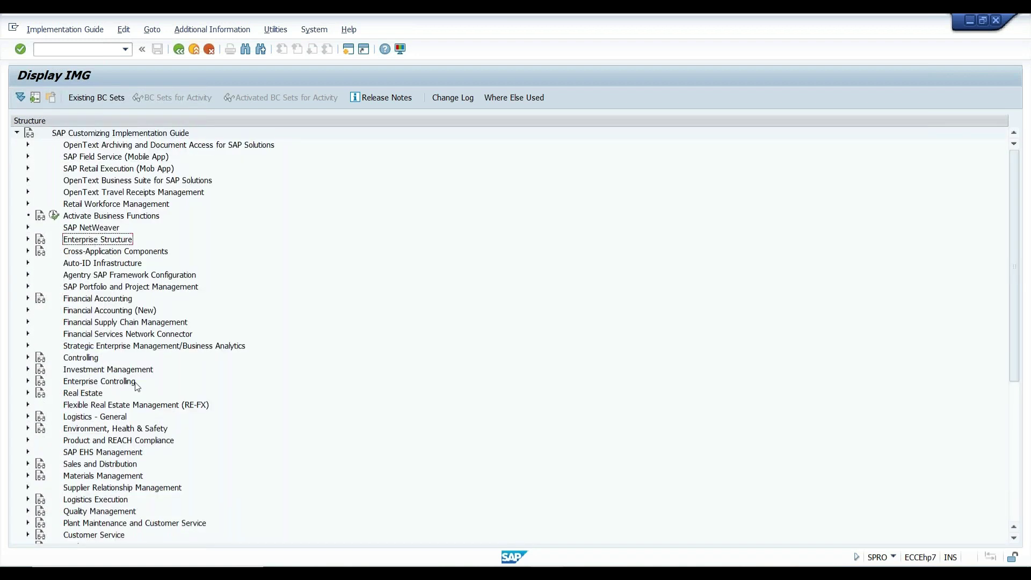
Expand the Materials Management node in the implementation guide and move the selection down to External Services Management.
scroll(137, 379, down, 1)
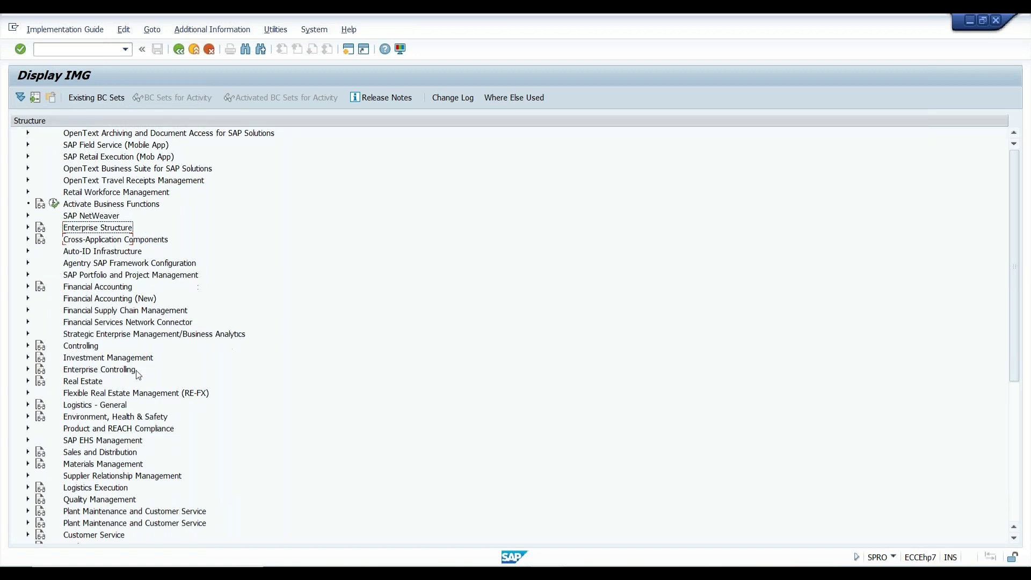
scroll(137, 371, down, 1)
scroll(137, 375, down, 1)
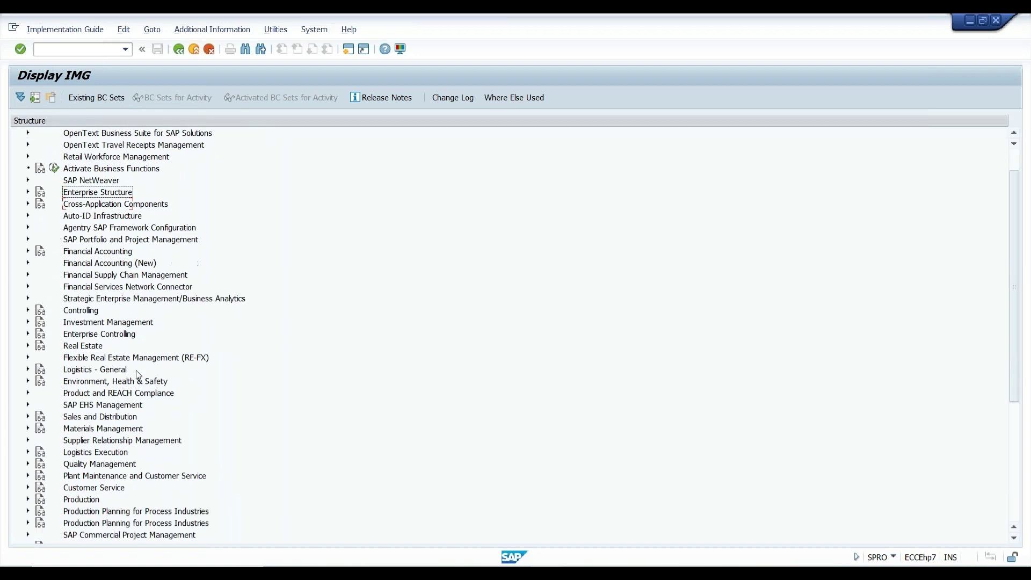
scroll(137, 376, down, 4)
click(252, 349)
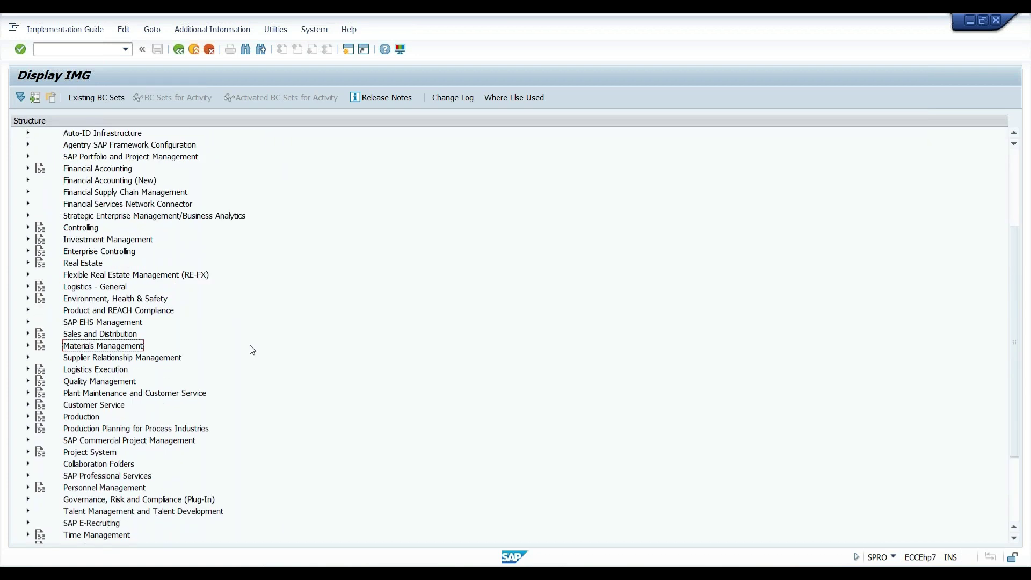
click(28, 348)
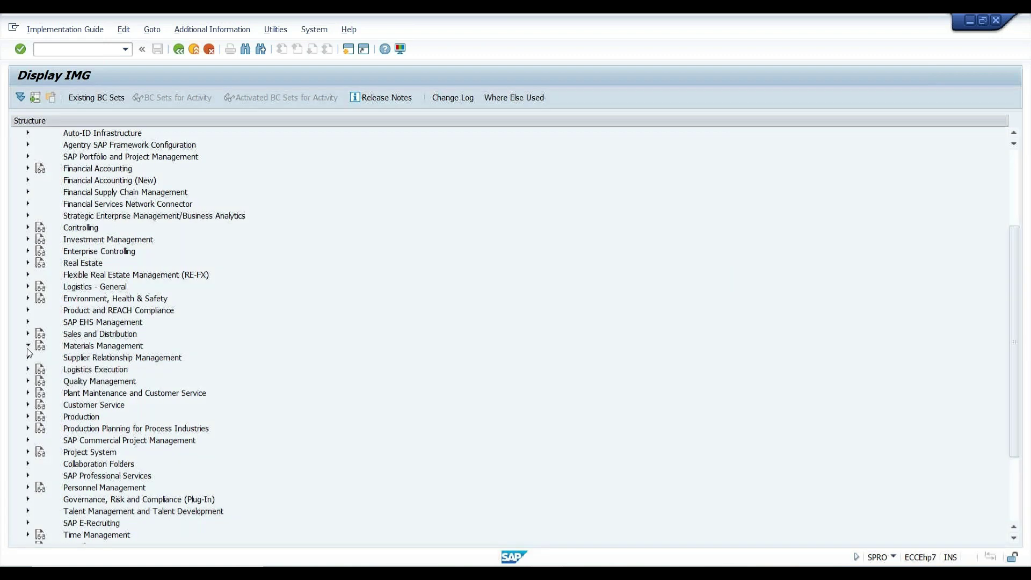
key(Down)
key(Down)
key(Down)
key(Down)
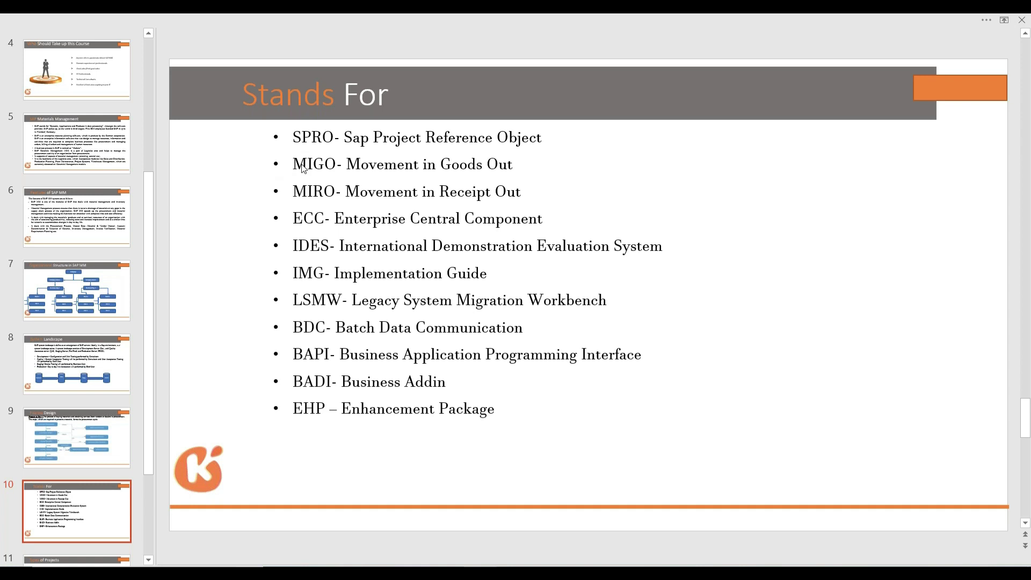
On the Stands For slide, highlight the meaning of MIRO, "Movement in Receipt Out", and point out the ECC entry.
click(306, 195)
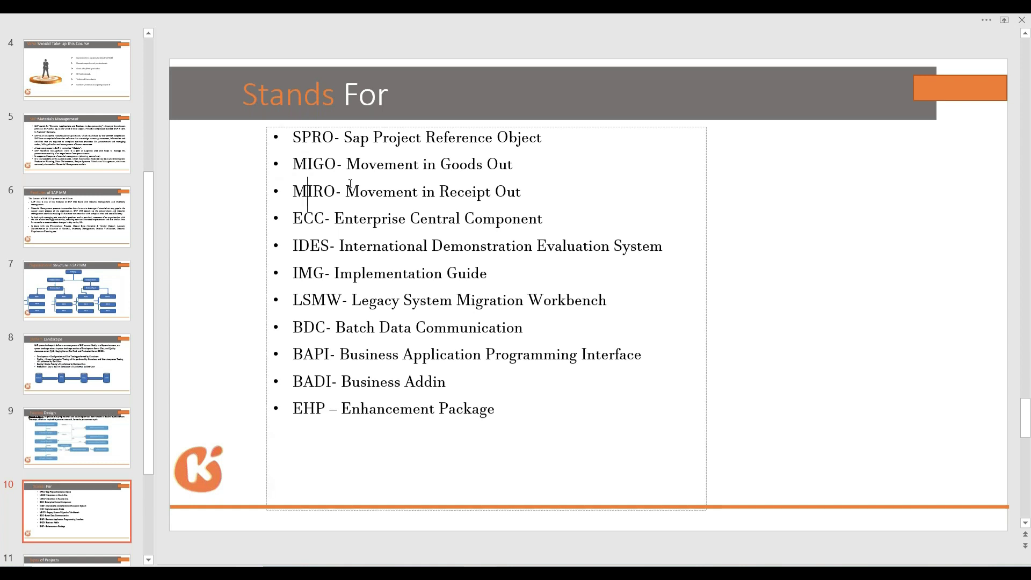
drag(345, 191, 525, 193)
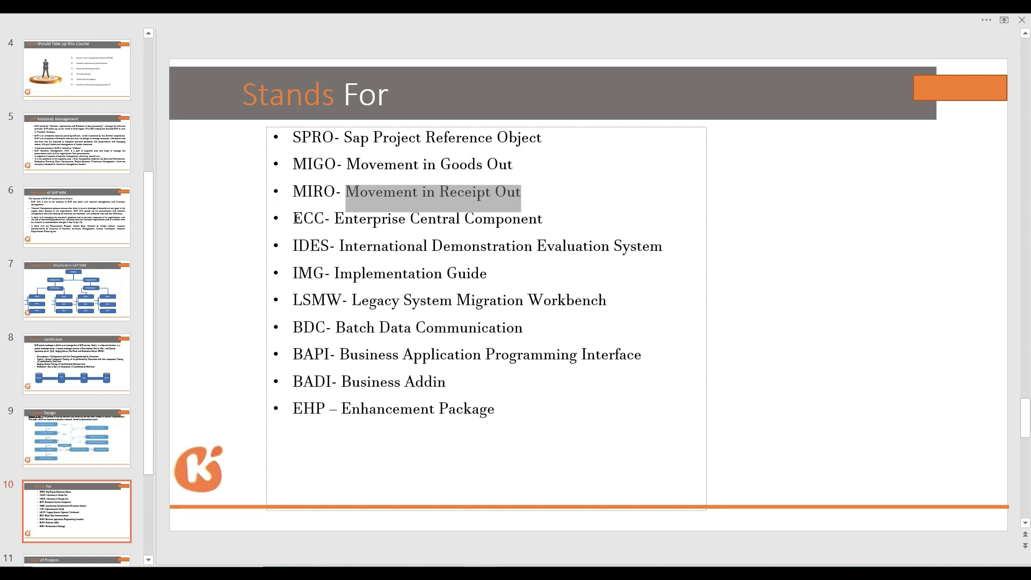
drag(294, 217, 354, 219)
click(420, 220)
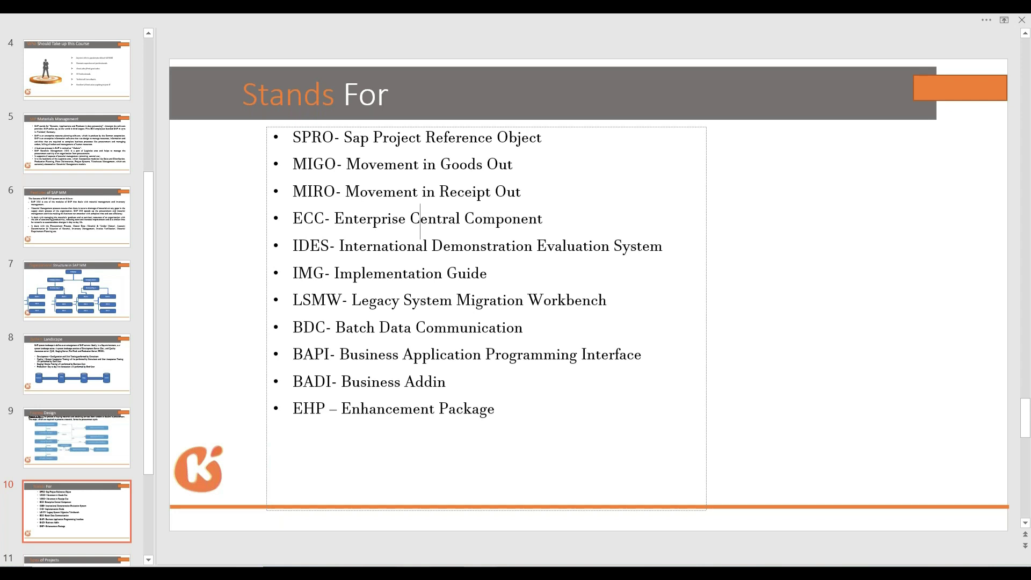
Switch to the implementation guide to preview the open SAP windows, and return to the slide's IDES entry.
key(alt+Tab)
click(457, 523)
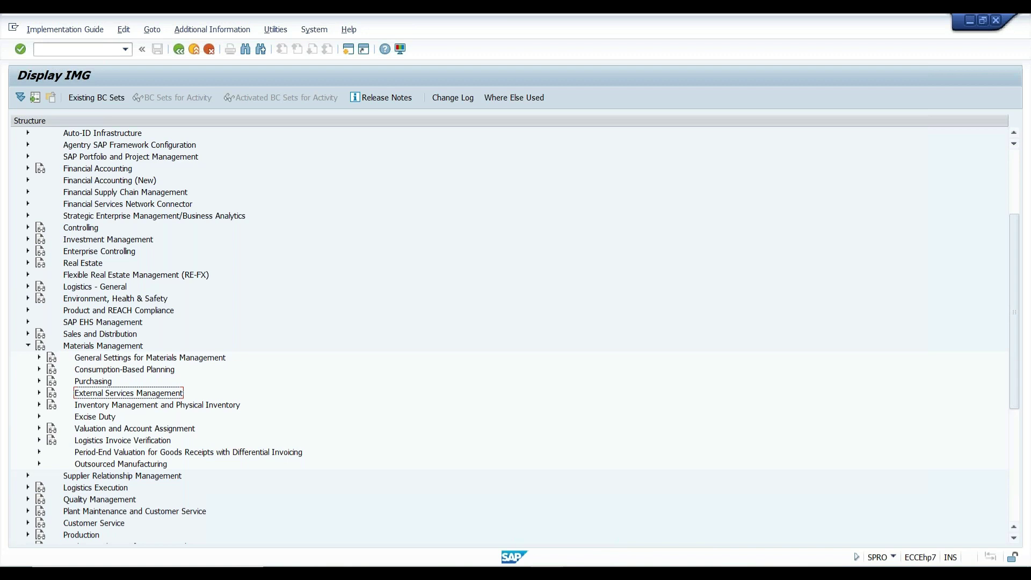
mouse_move(546, 573)
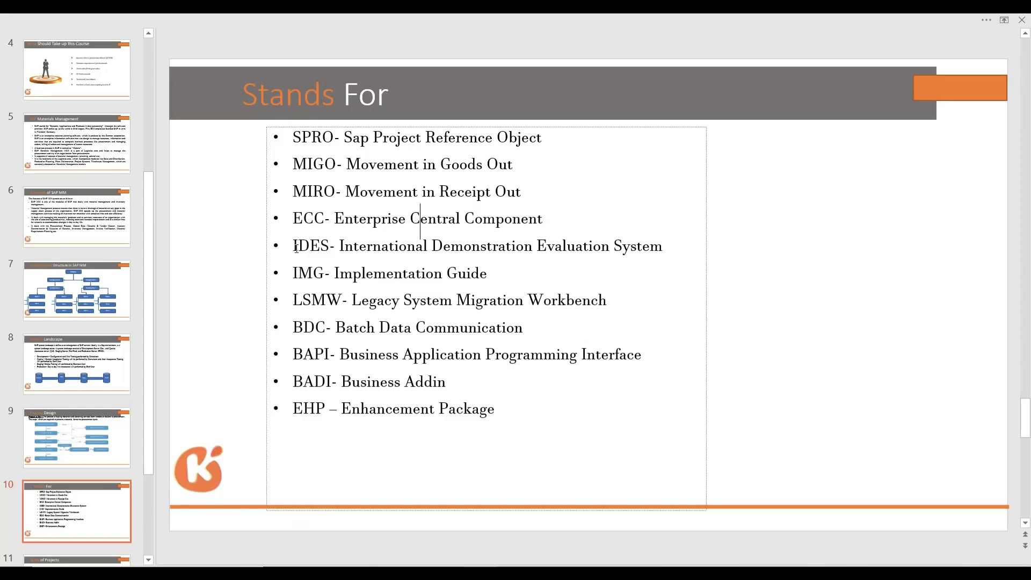
click(295, 252)
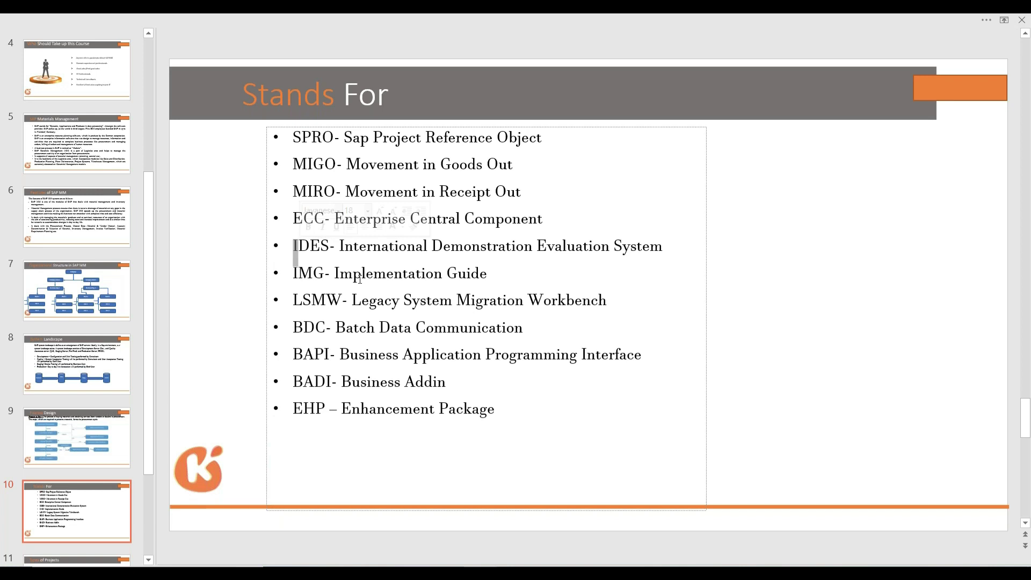
Bring up SAP Logon, open the EH7 connection's logon screen and highlight IDES in its welcome text.
mouse_move(546, 572)
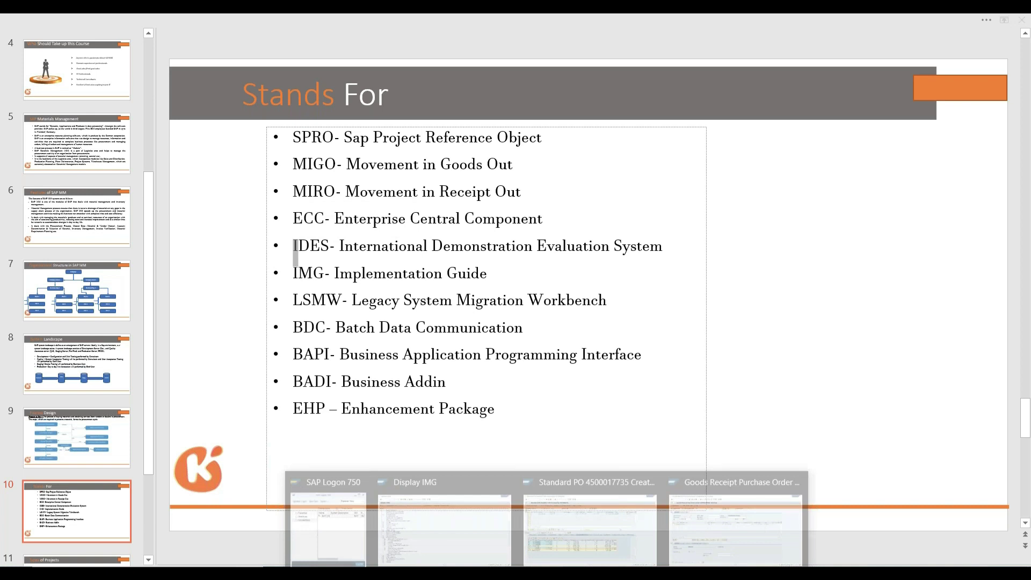
click(343, 525)
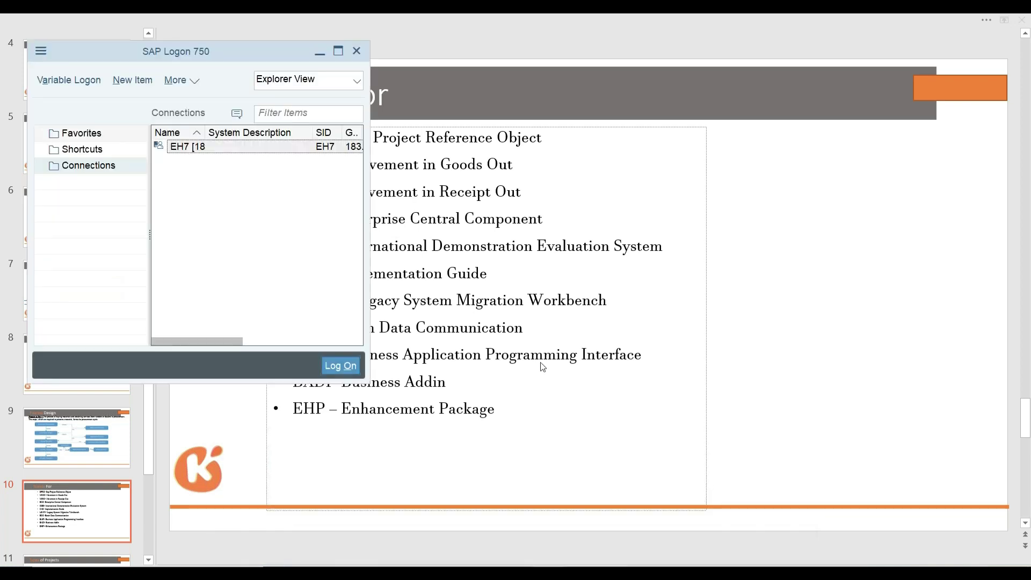
key(Return)
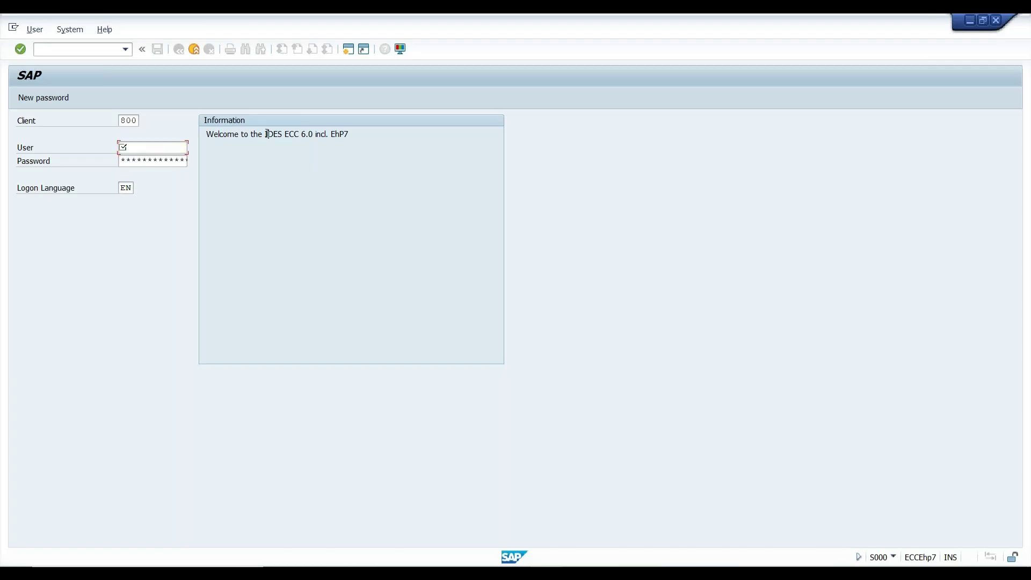
drag(265, 134, 289, 134)
Return to the slide, highlight the IMG abbreviation, view the Customizing: Execute Project window and come back to the IMG entry.
key(alt+Tab)
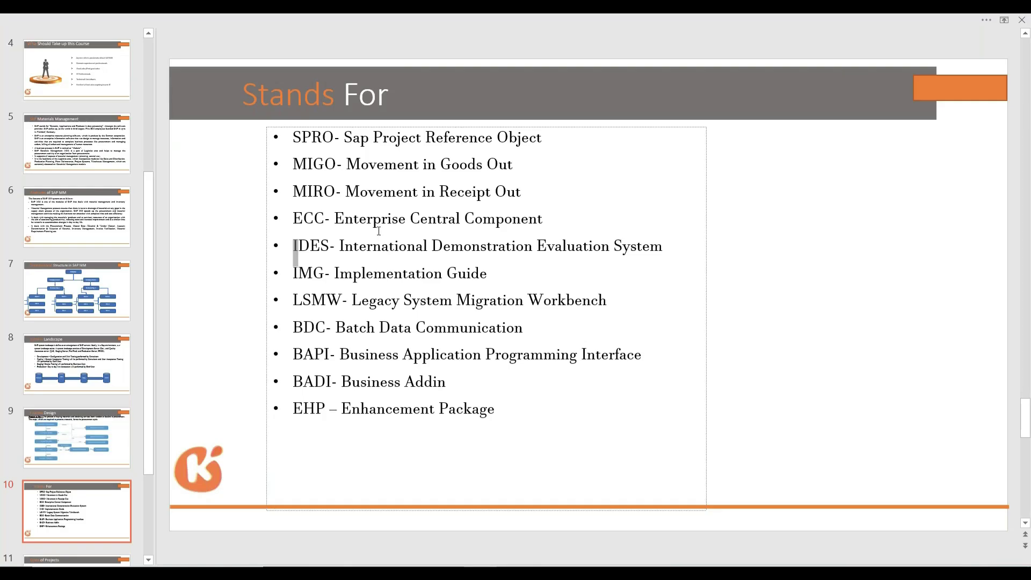
drag(294, 279, 327, 279)
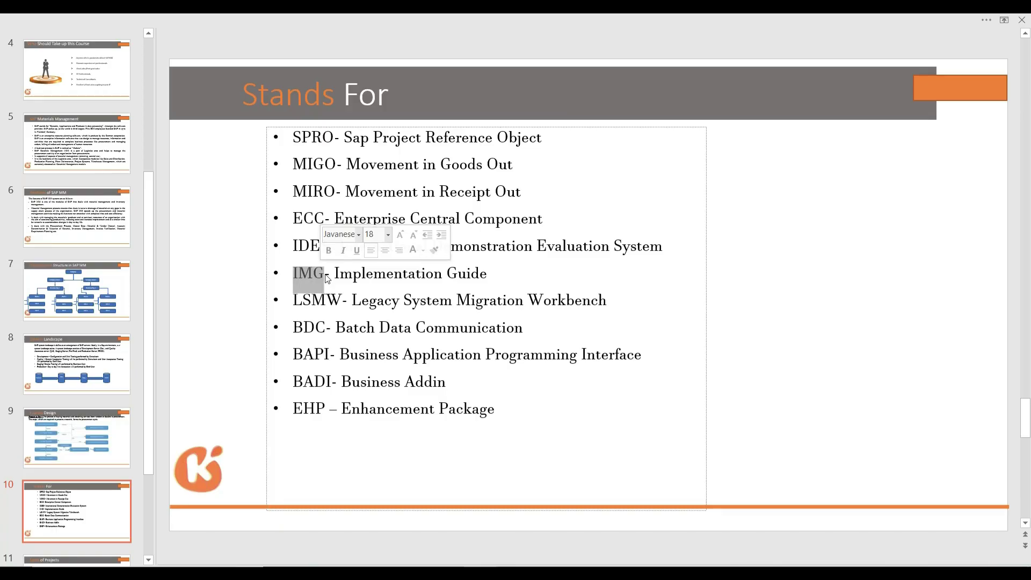
key(alt+Tab)
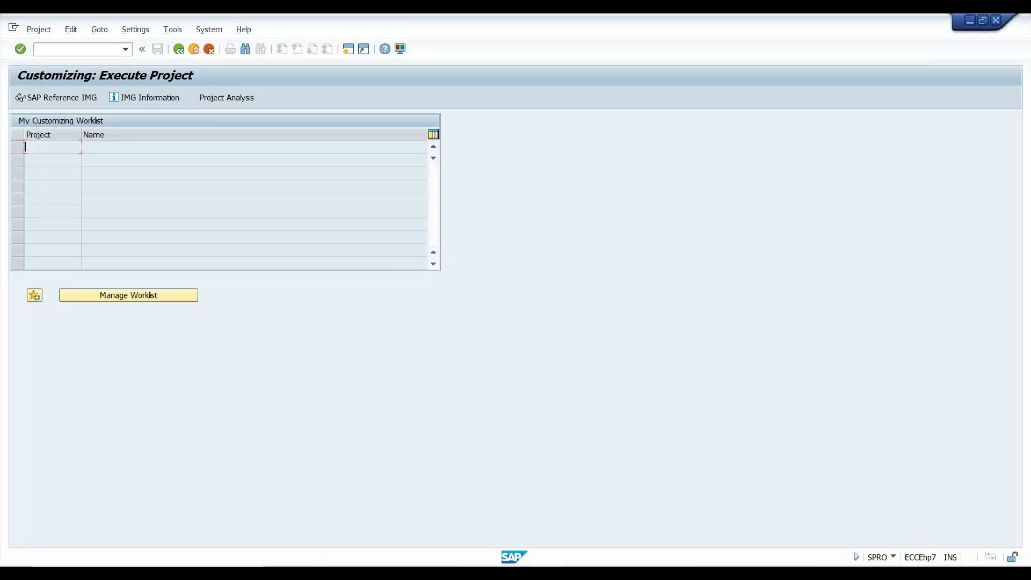
key(alt+Tab)
click(502, 282)
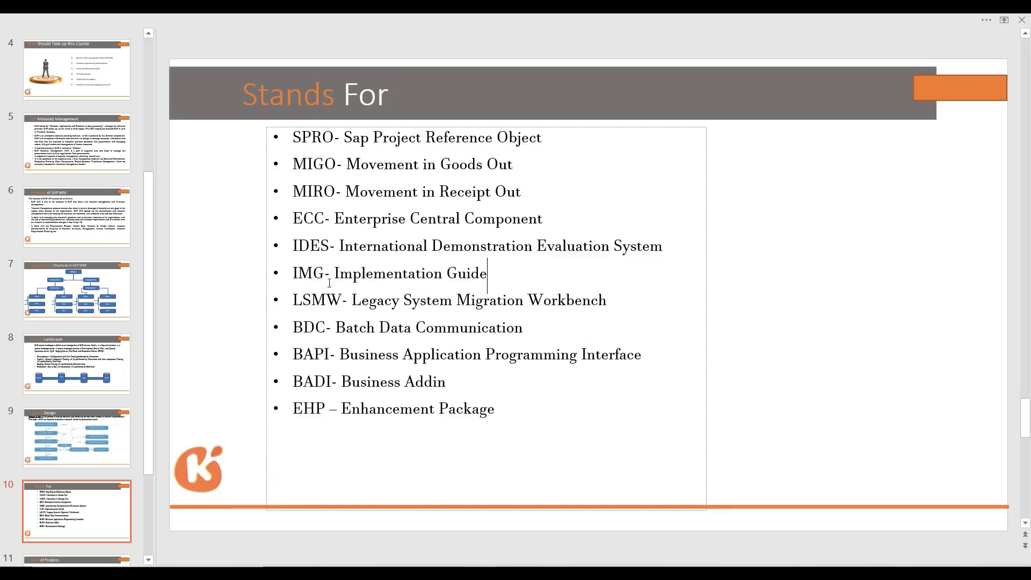
Highlight "Implementation Guide" as the meaning of IMG and move on to highlighting the LSMW abbreviation.
drag(332, 275, 465, 273)
click(294, 275)
drag(294, 303, 342, 304)
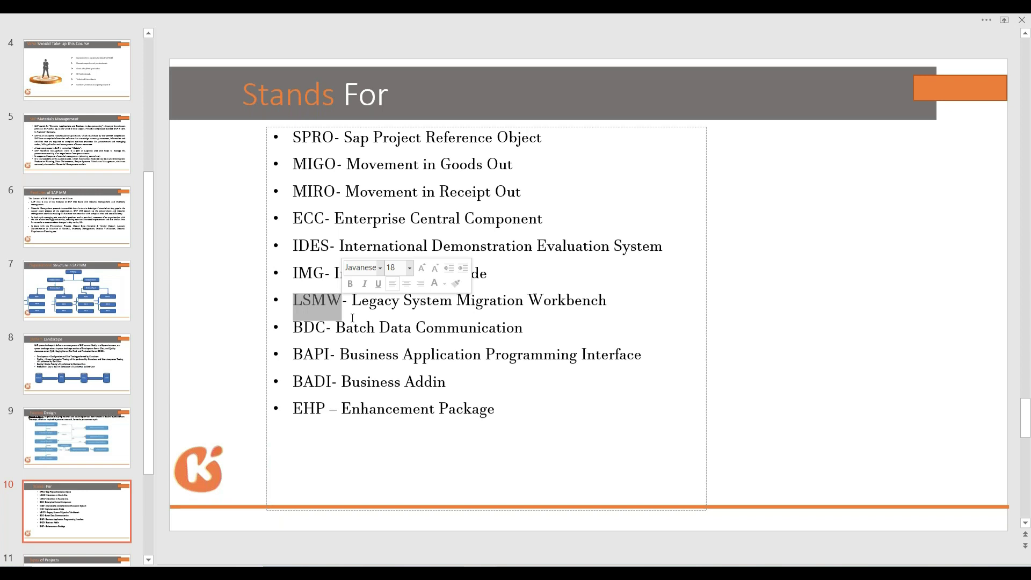